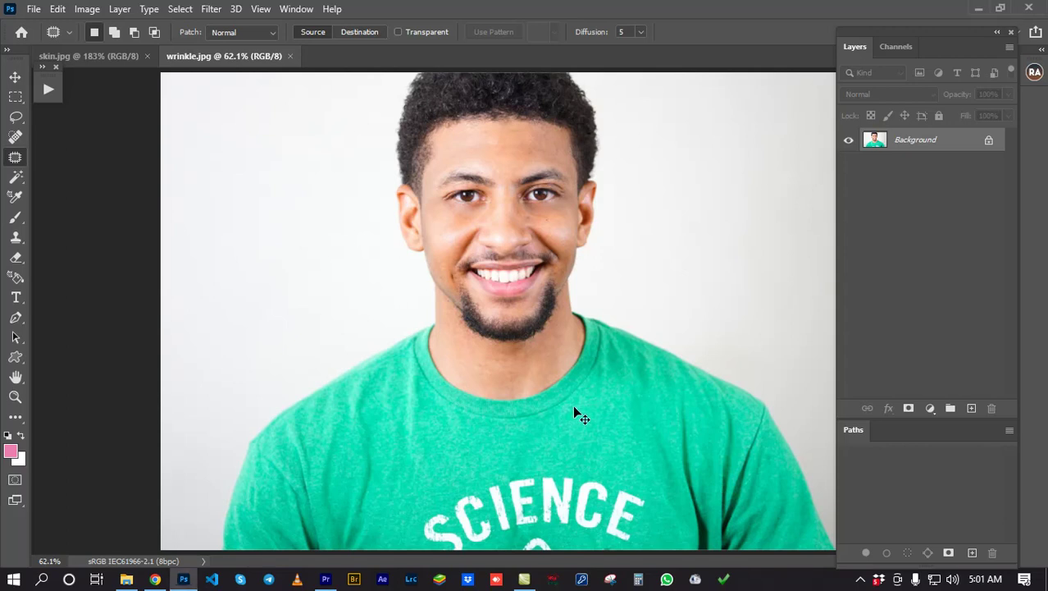
Examine the wrinkles on the green T-shirt around the neckline, shoulders and chest.
key(ctrl+plus)
drag(524, 344, 506, 250)
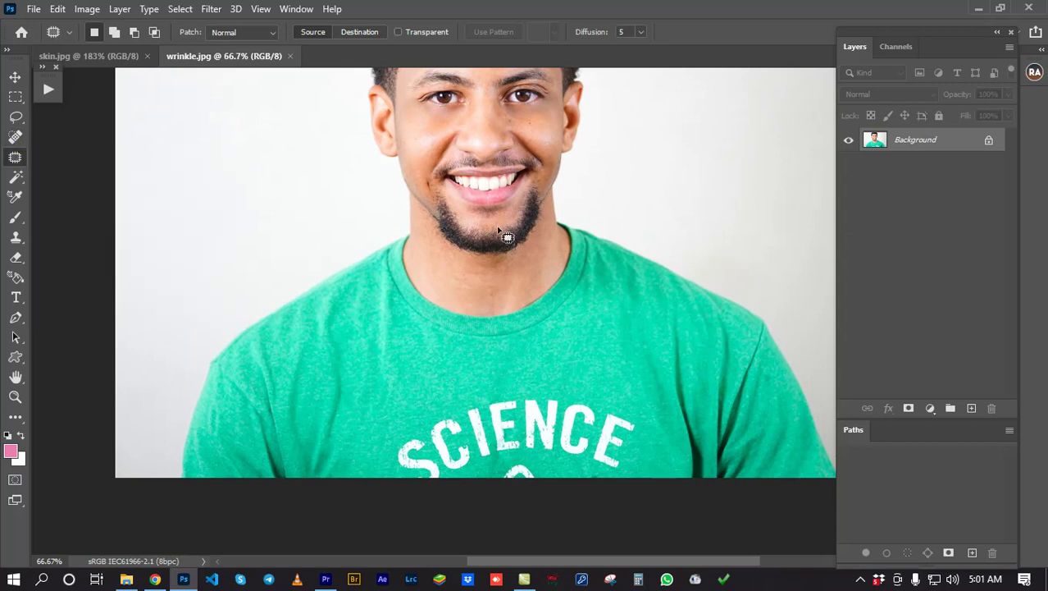
drag(551, 354, 612, 377)
drag(612, 378, 728, 323)
drag(457, 334, 482, 337)
drag(436, 334, 519, 317)
drag(456, 308, 562, 285)
drag(409, 351, 329, 378)
drag(402, 295, 414, 384)
drag(422, 316, 375, 328)
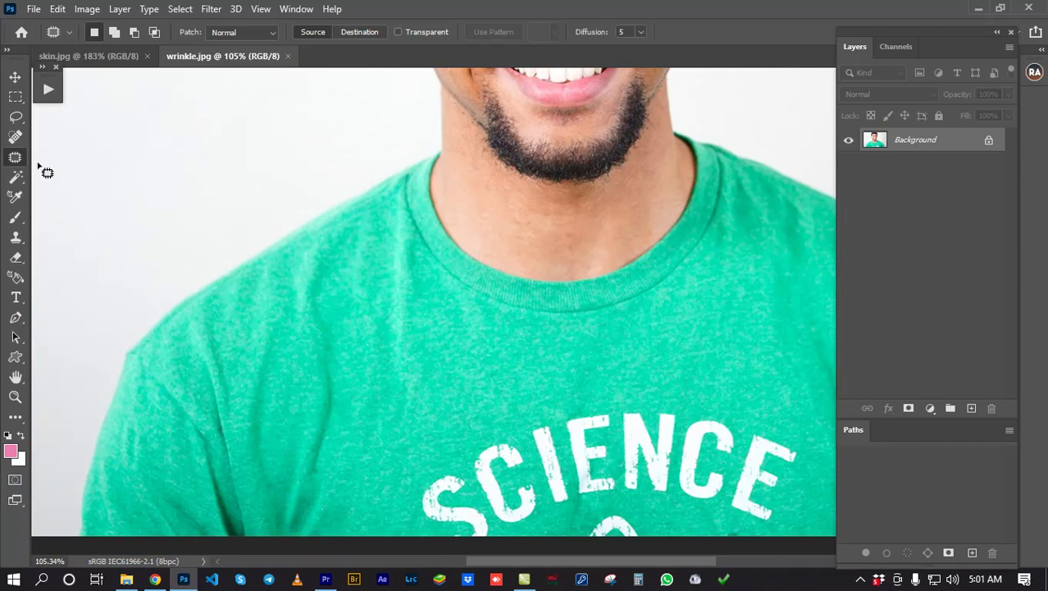
click(18, 241)
ctrl+click(450, 340)
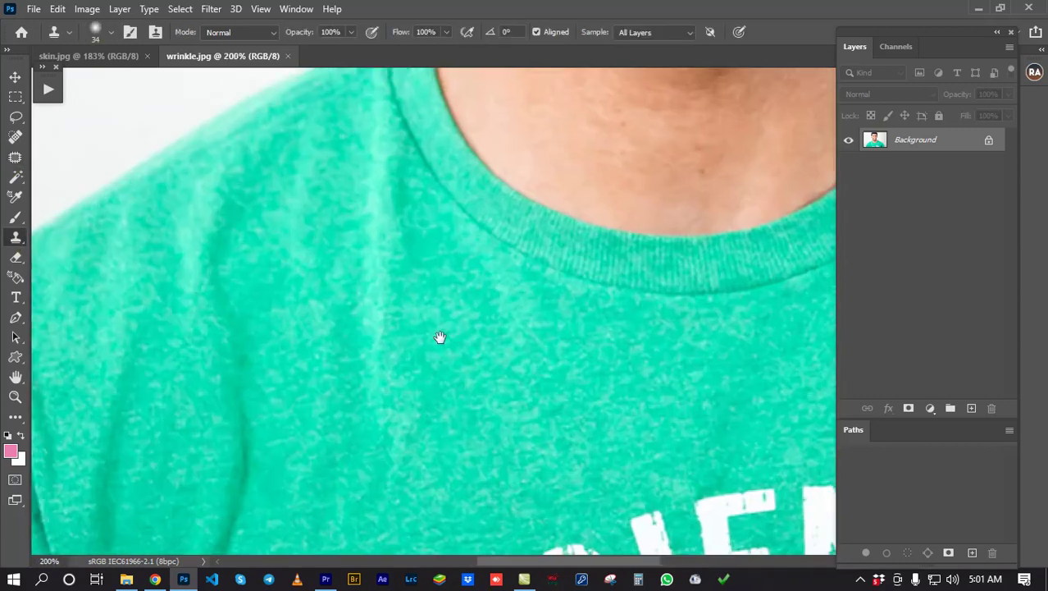
scroll(394, 304, down, 3)
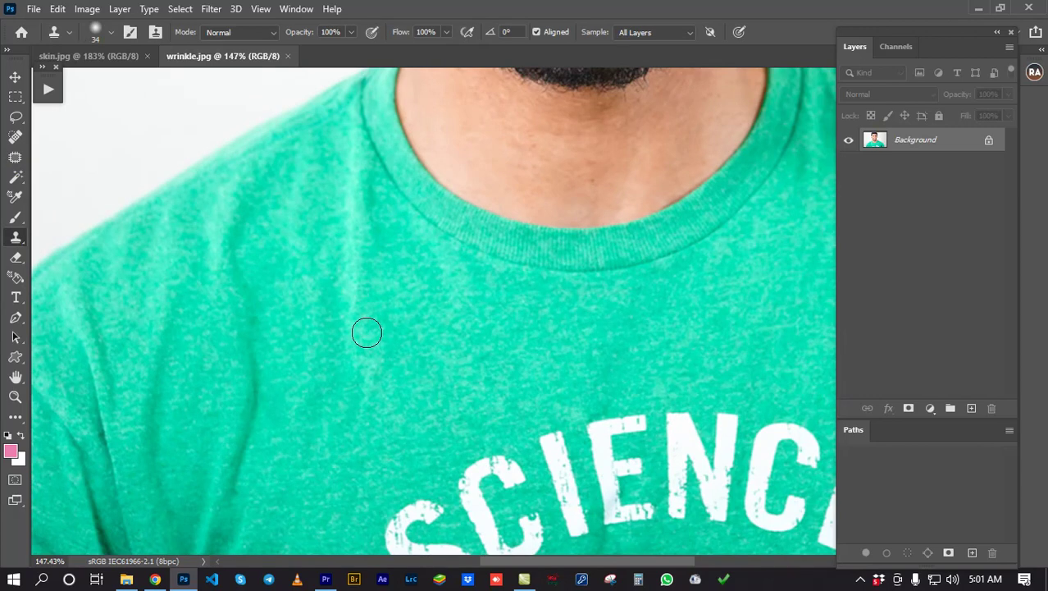
scroll(370, 344, down, 2)
key(l)
mouse_move(271, 255)
mouse_down()
mouse_move(282, 377)
mouse_move(348, 285)
mouse_move(264, 253)
mouse_up()
key(ctrl+d)
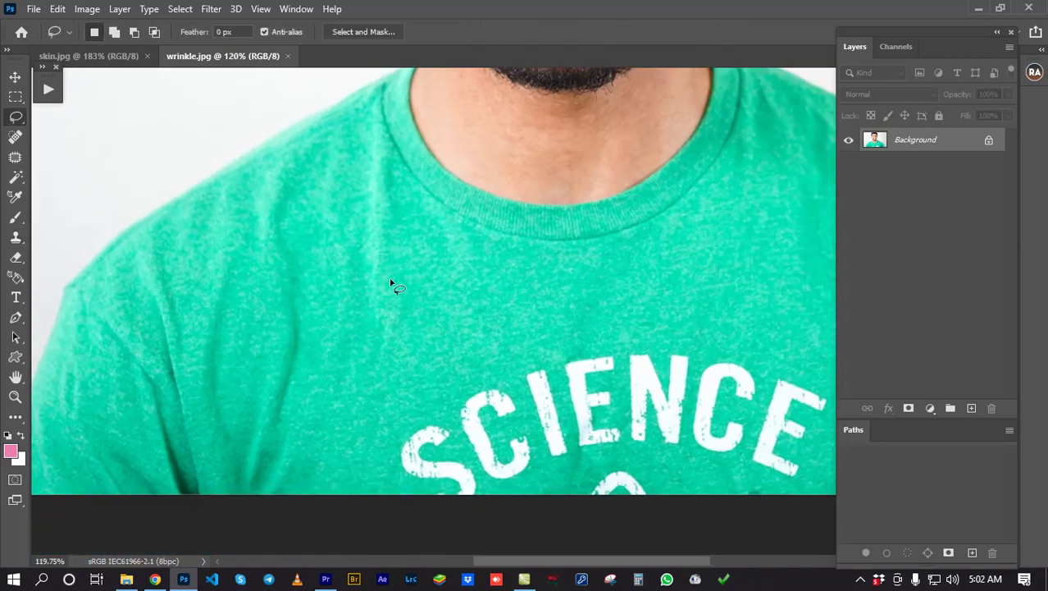
scroll(492, 287, down, 2)
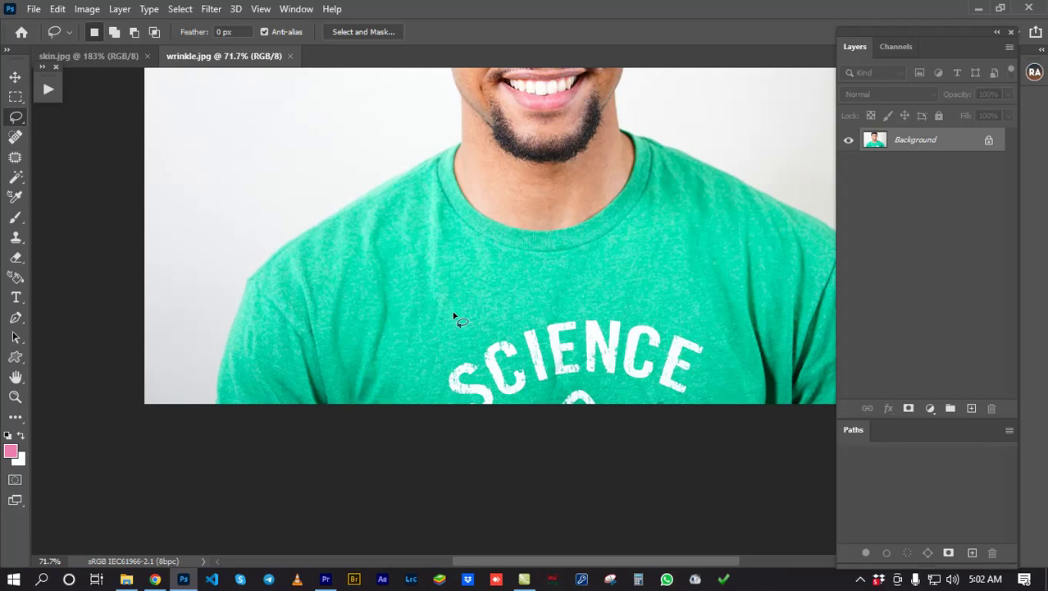
drag(416, 292, 373, 307)
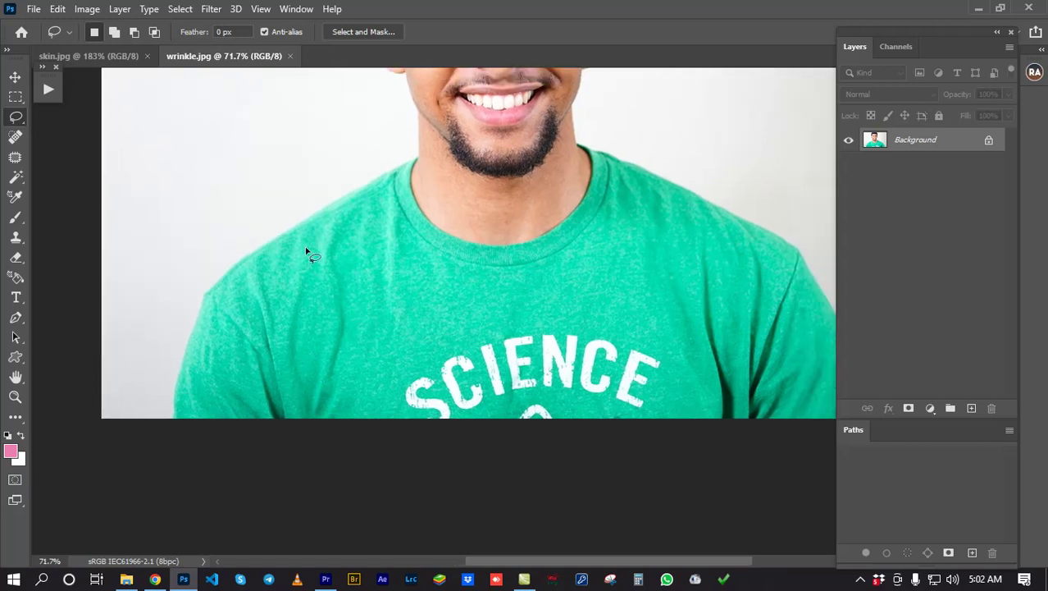
View the skin.jpg document and return to the whole photo in wrinkle.jpg.
click(100, 62)
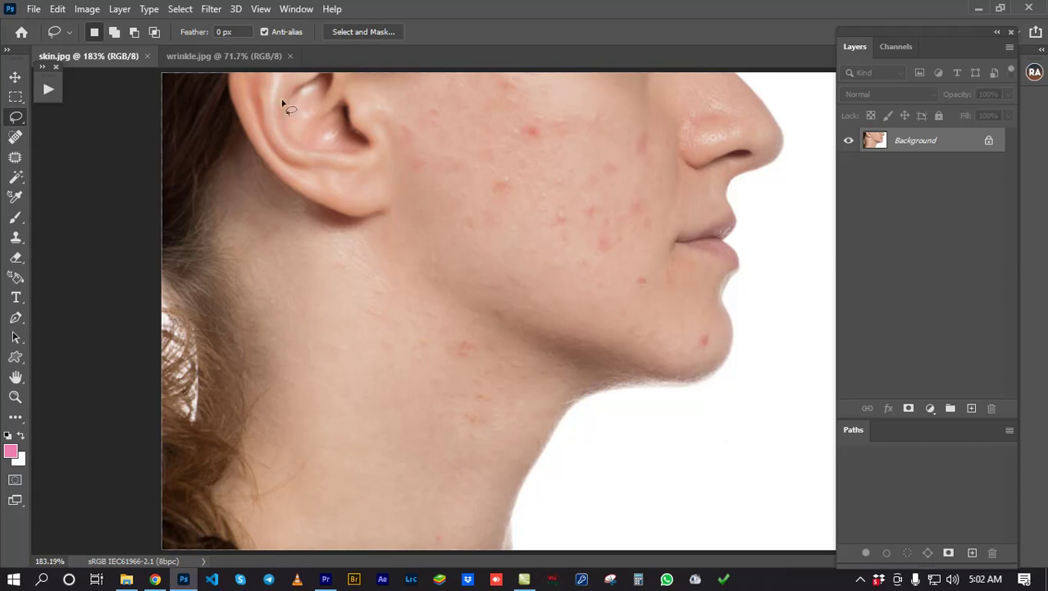
click(228, 54)
scroll(588, 276, down, 2)
scroll(571, 271, down, 1)
scroll(569, 260, down, 1)
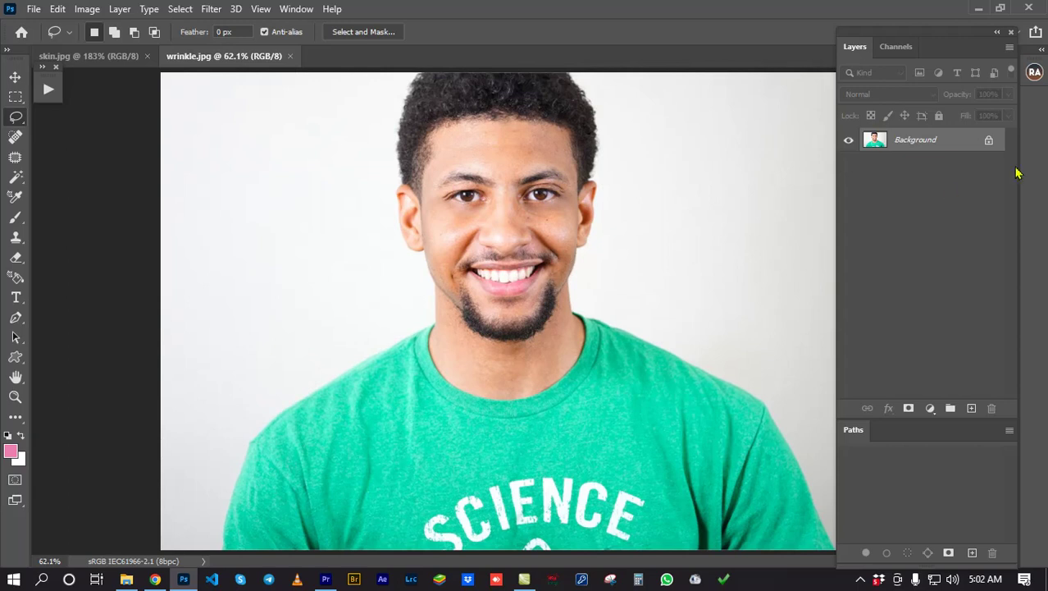
Duplicate the Background layer and rename the copy "Low frequency".
drag(949, 144, 973, 407)
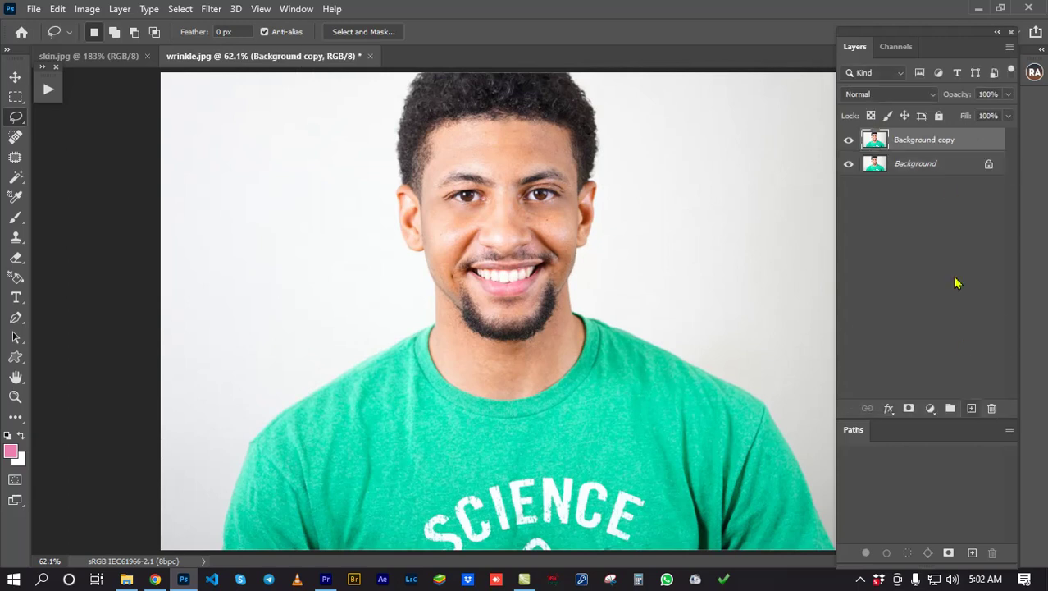
double_click(914, 142)
text(Low)
text( f)
text(ro)
text(eq)
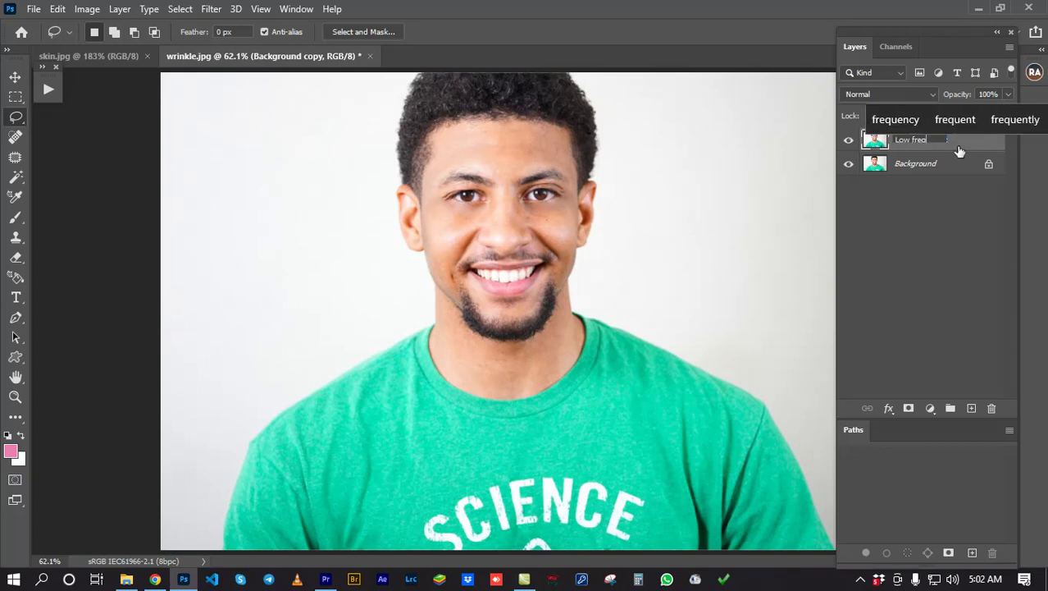
key(Up)
key(Return)
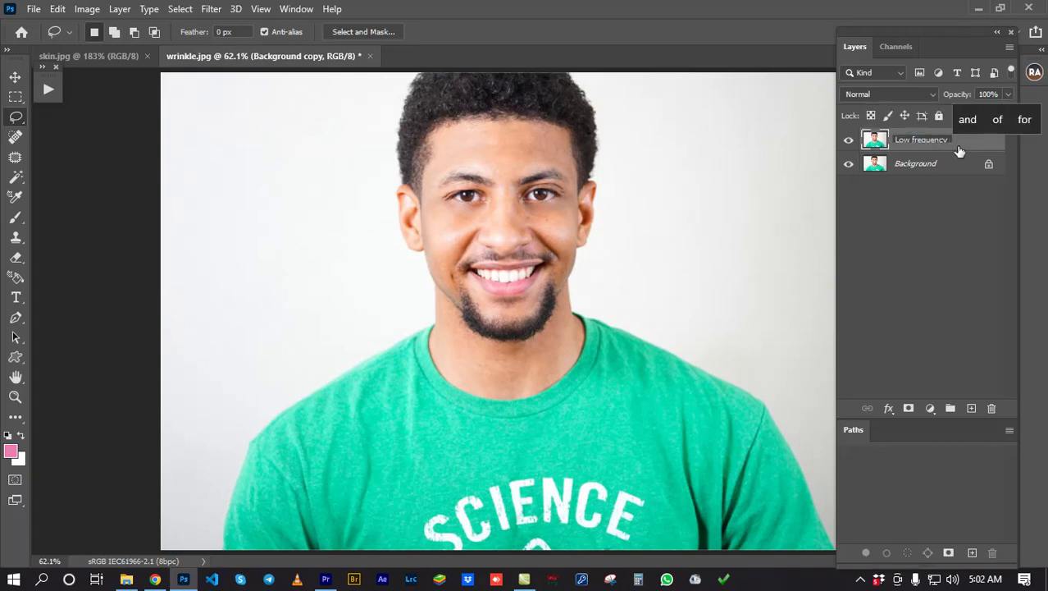
key(Return)
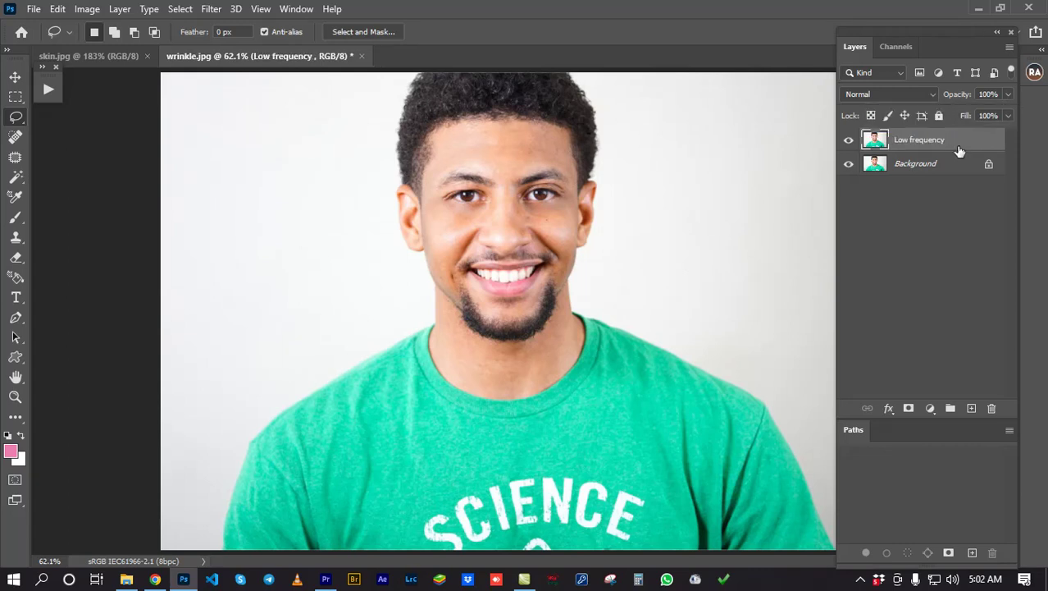
Duplicate the Low frequency layer and rename the copy "heigh frequency".
drag(948, 144, 971, 406)
double_click(917, 140)
drag(950, 138, 1008, 155)
key(BackSpace)
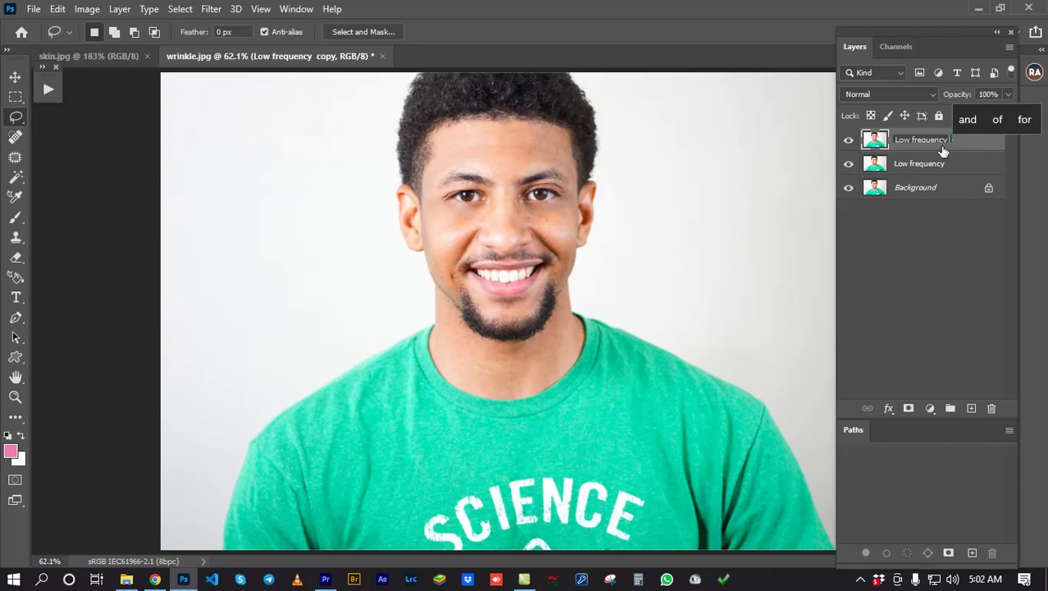
double_click(903, 138)
text(High)
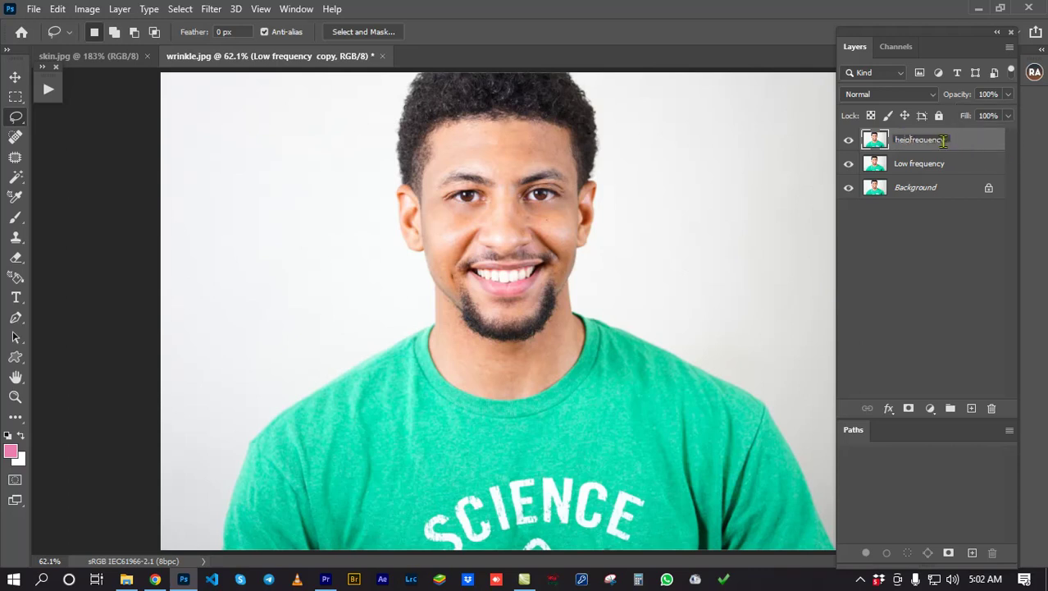
key(Return)
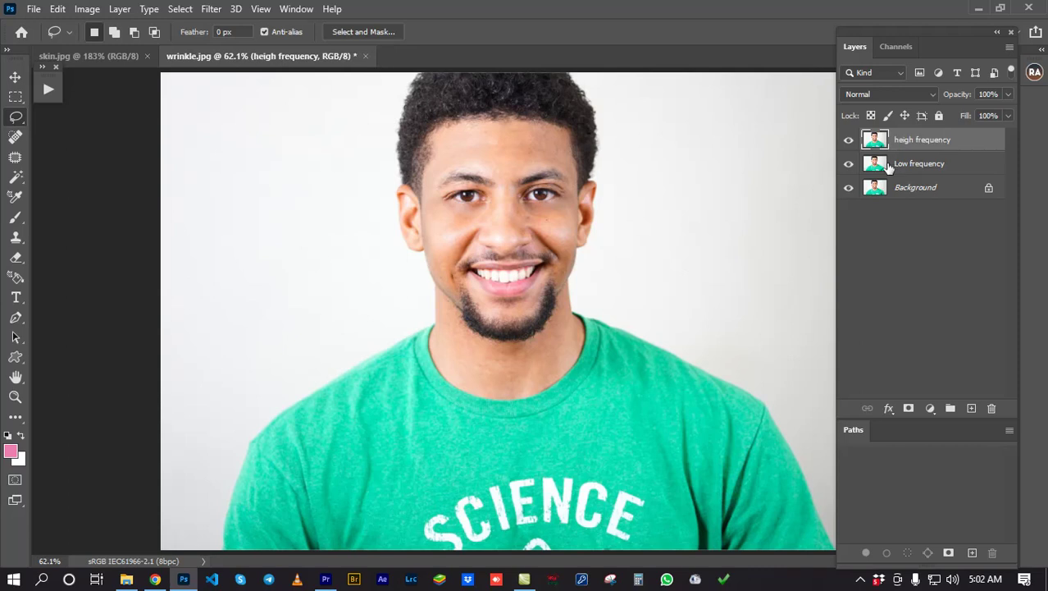
Hide the heigh frequency layer and apply a Gaussian Blur with a 6-pixel radius to the Low frequency layer.
click(920, 166)
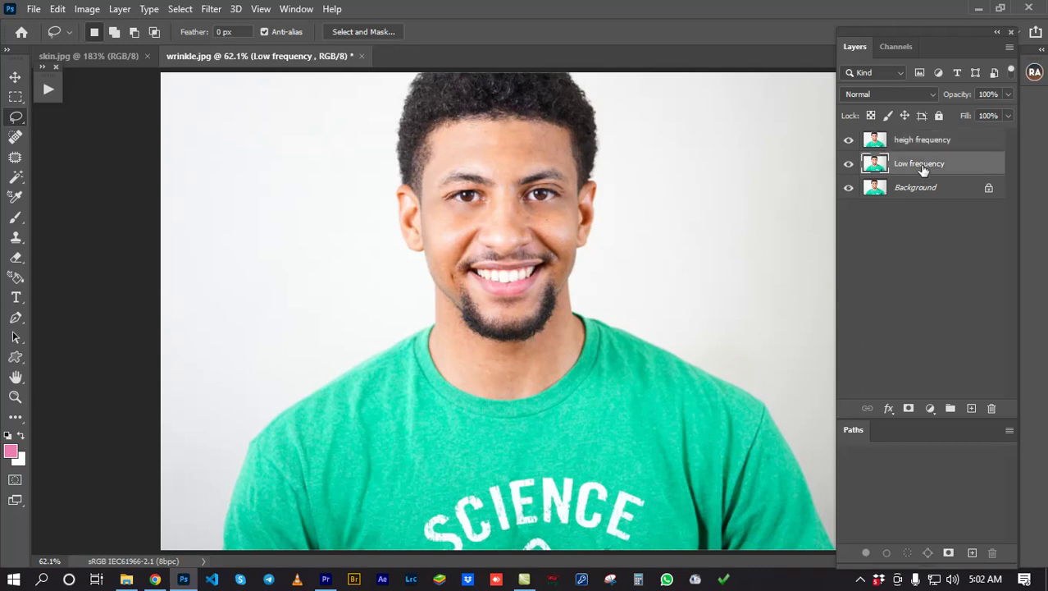
click(918, 145)
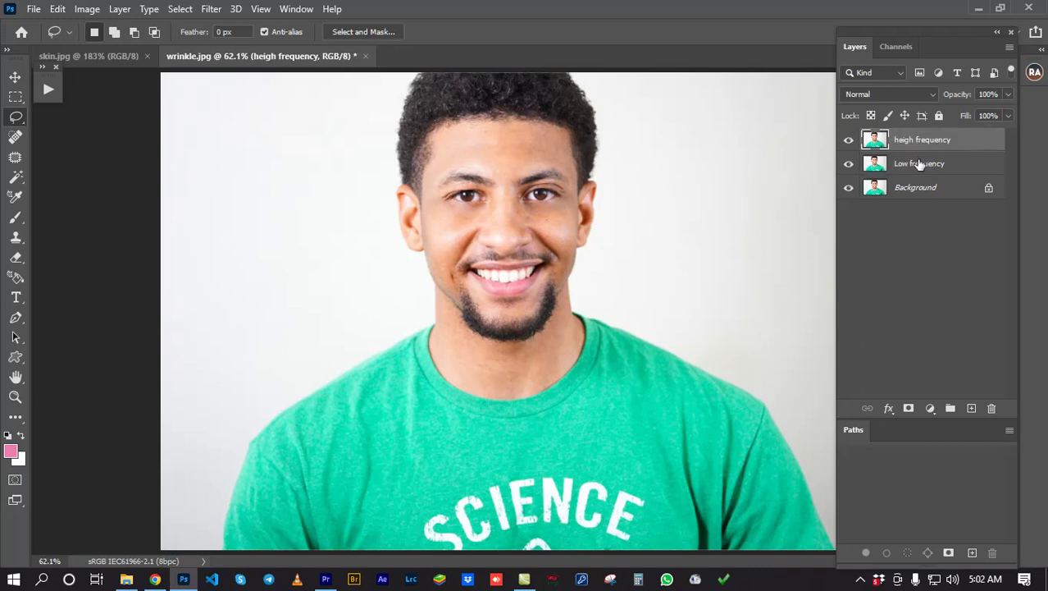
click(849, 143)
click(919, 164)
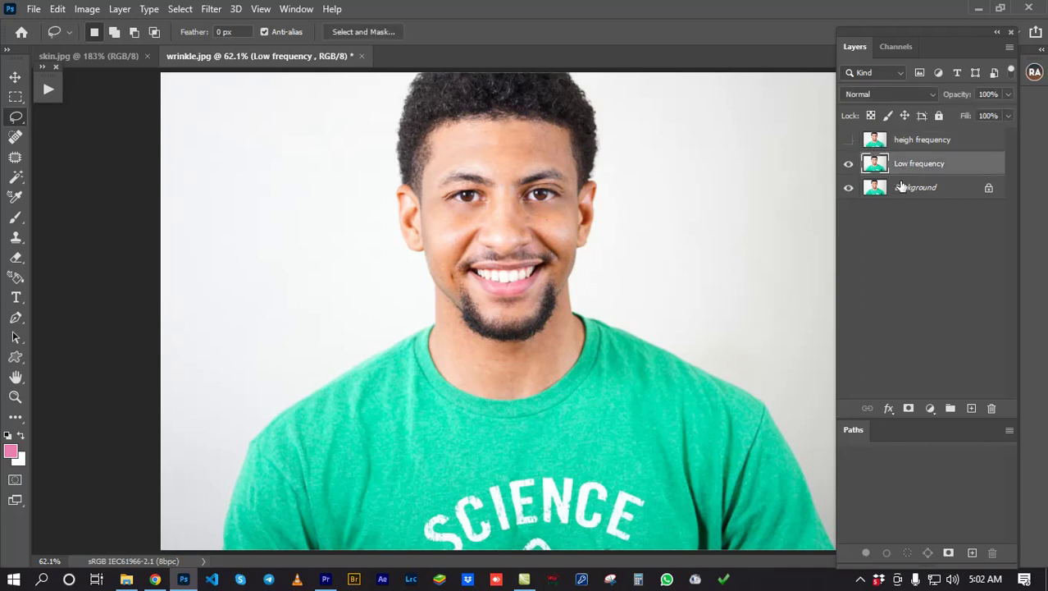
click(210, 10)
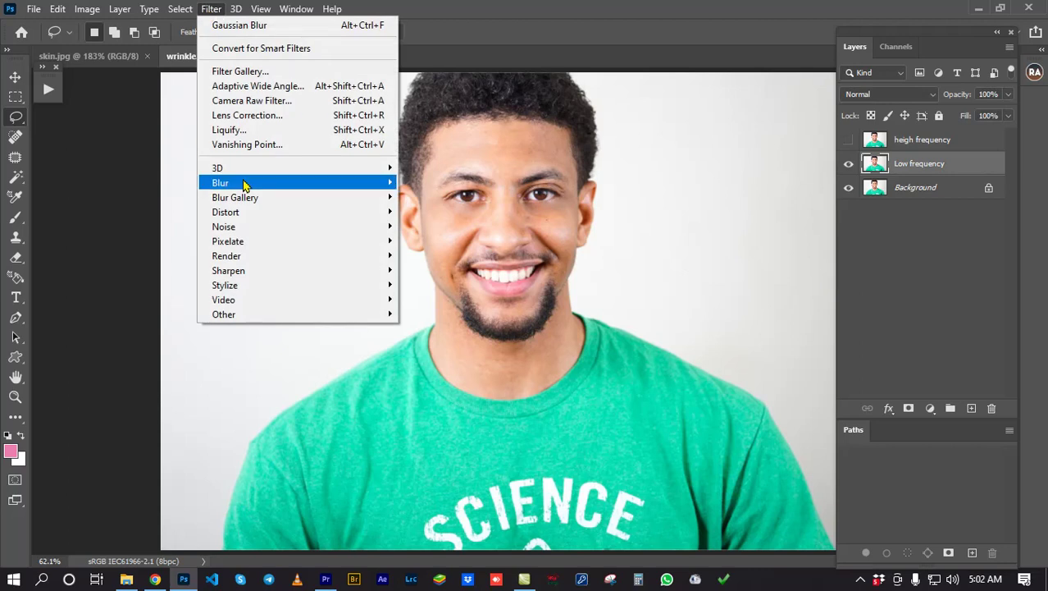
mouse_move(241, 187)
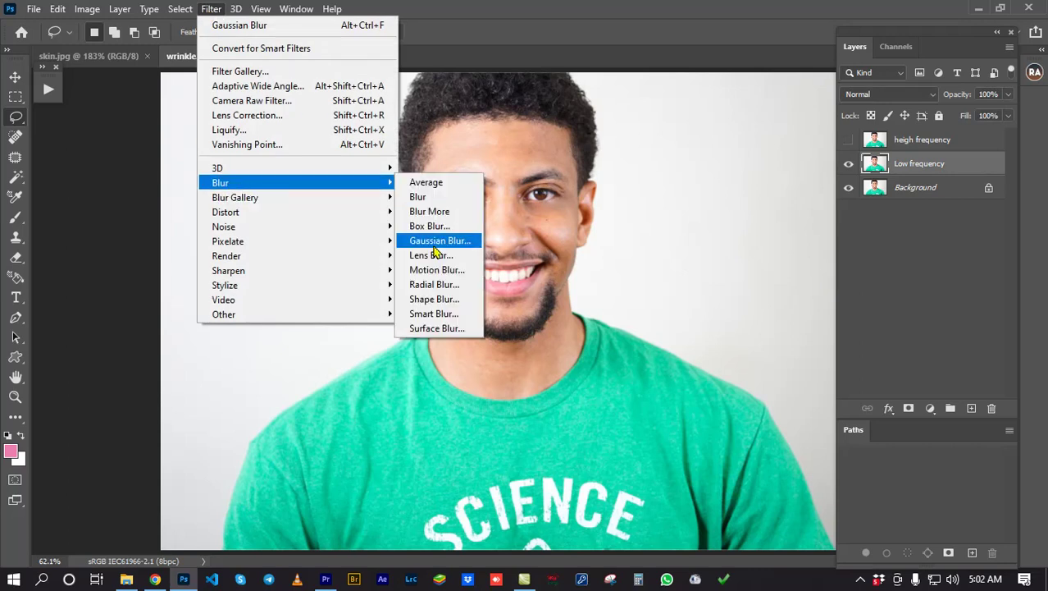
click(427, 243)
drag(592, 245, 662, 176)
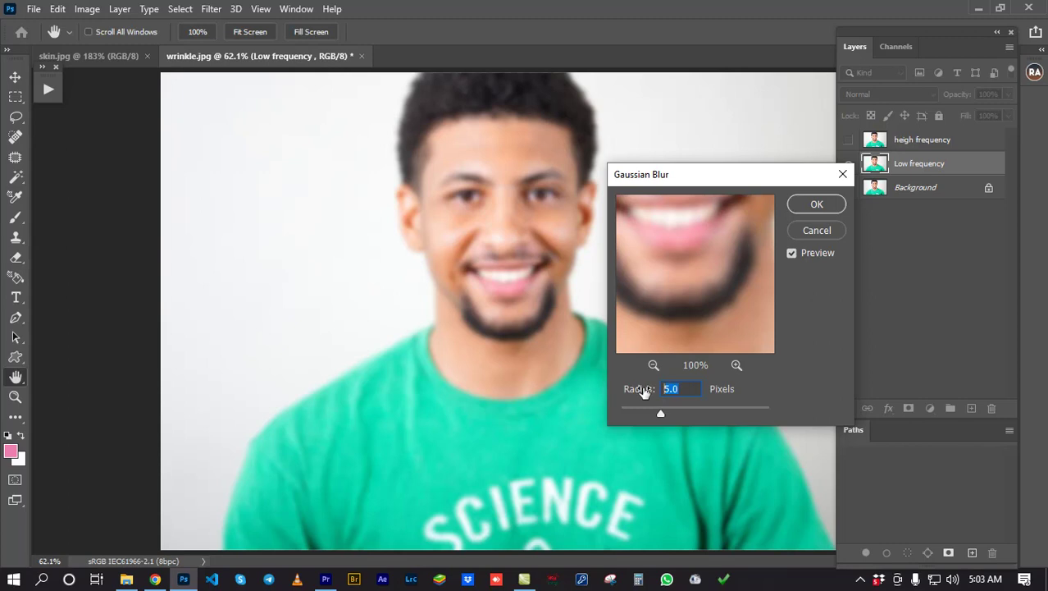
text(6)
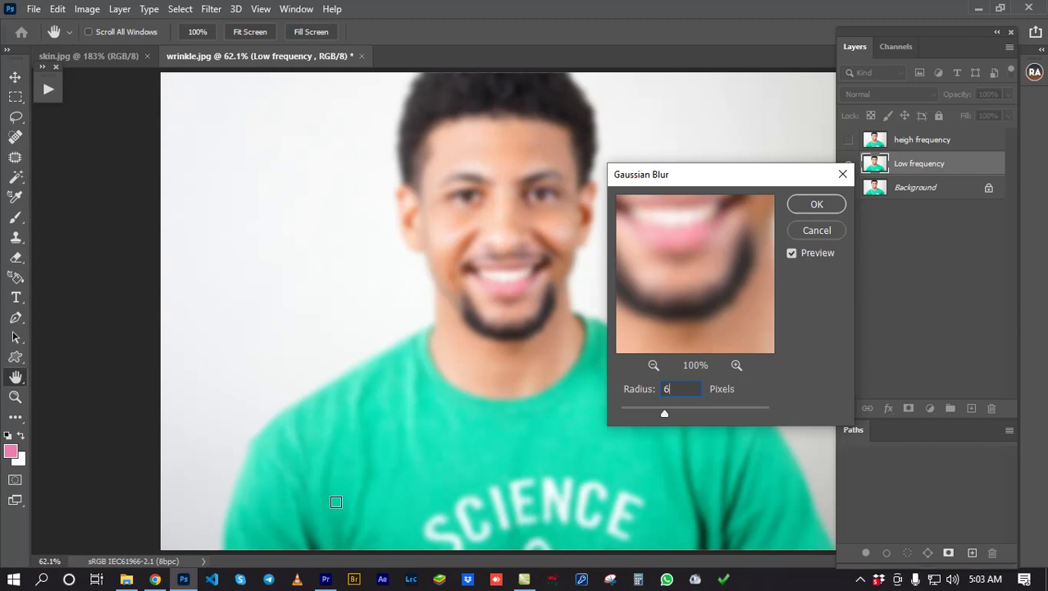
click(817, 206)
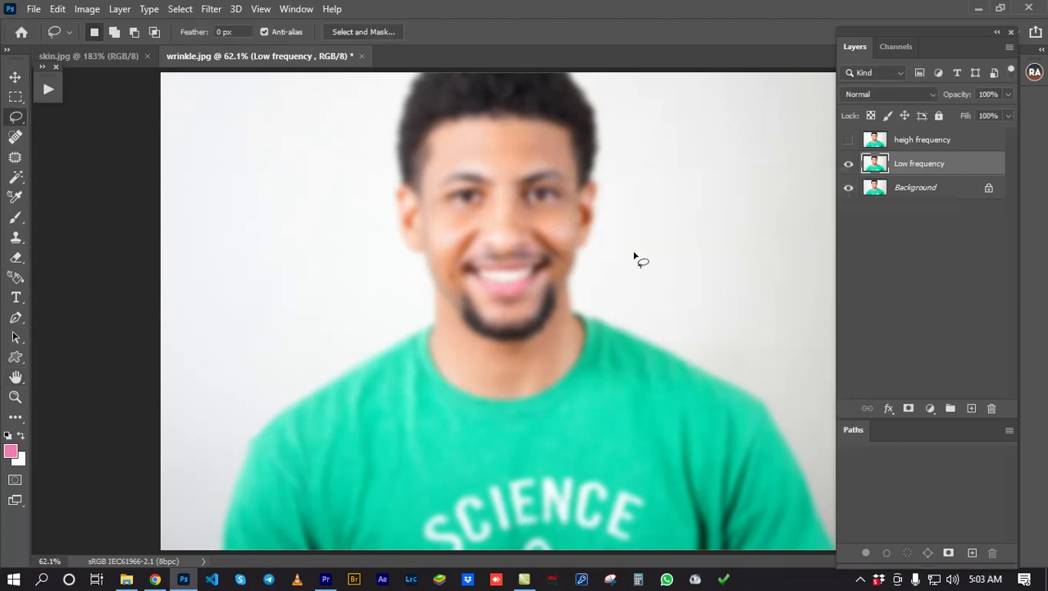
Show the heigh frequency layer and use Apply Image on it with the Low frequency layer, Subtract blending, scale 2 and offset 128.
click(913, 142)
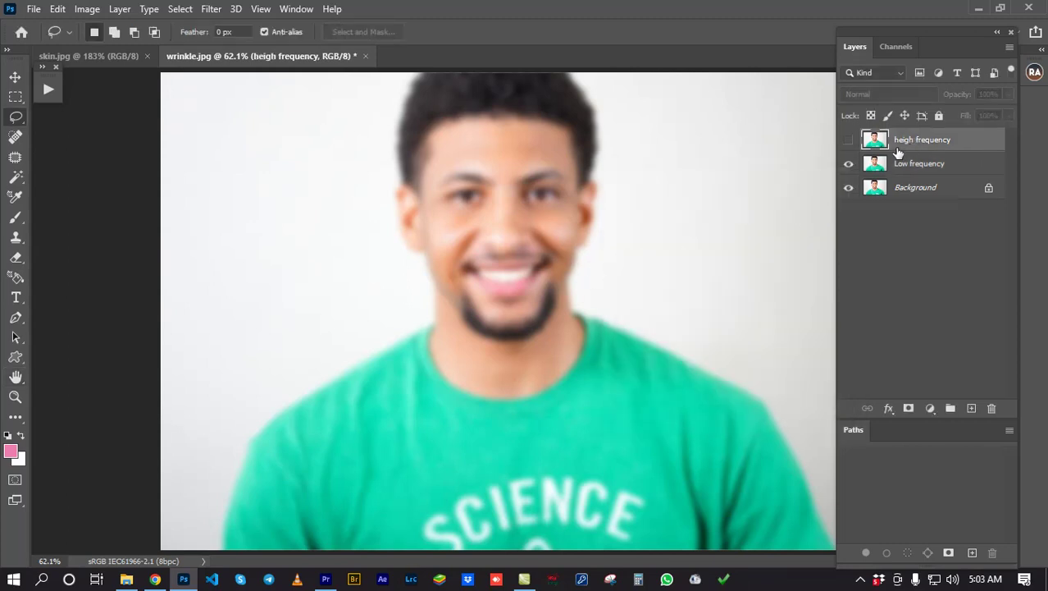
click(848, 143)
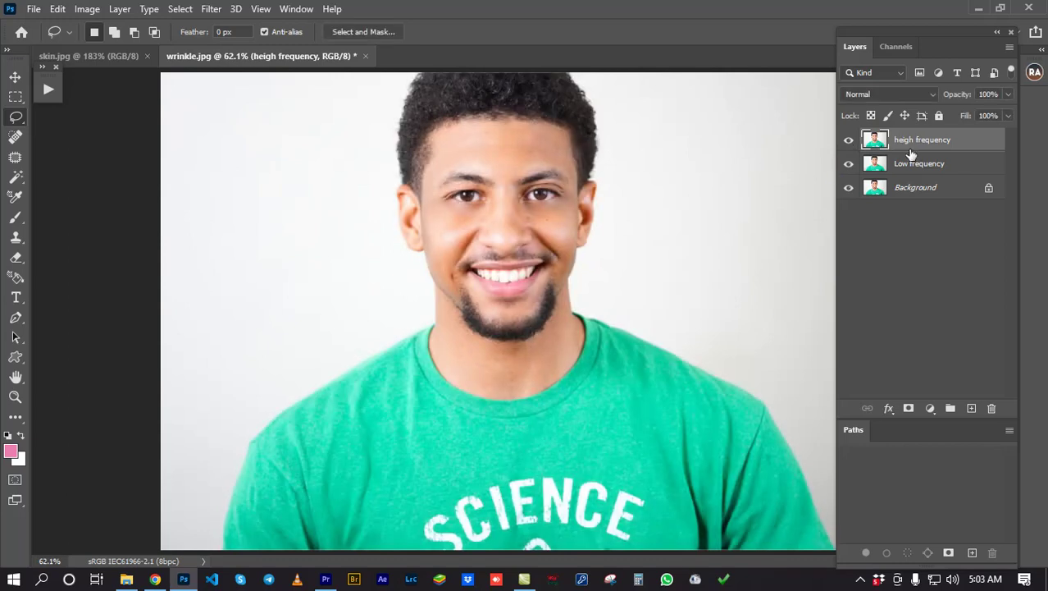
click(87, 9)
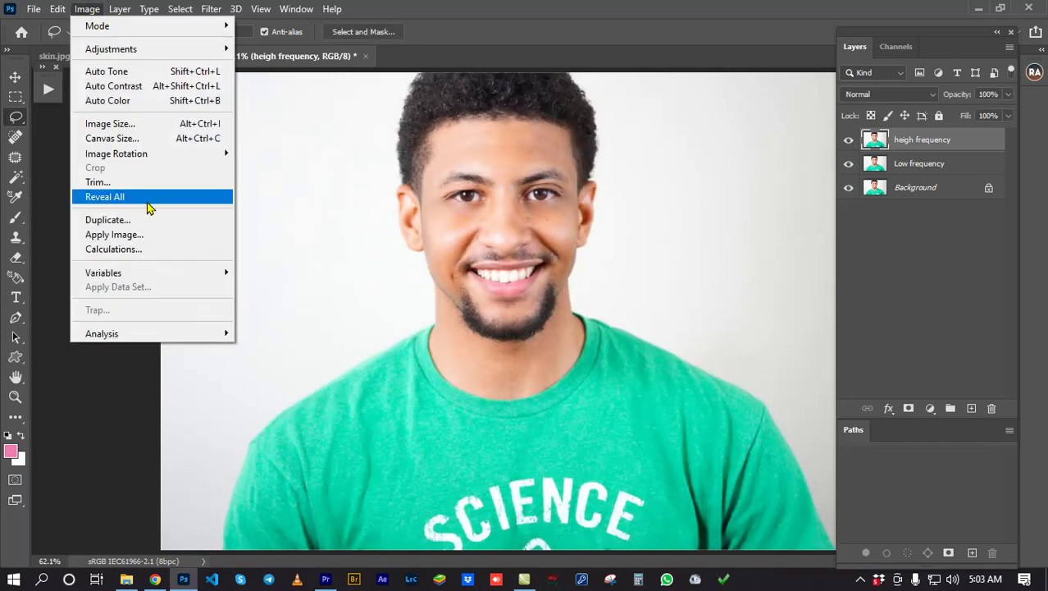
click(113, 235)
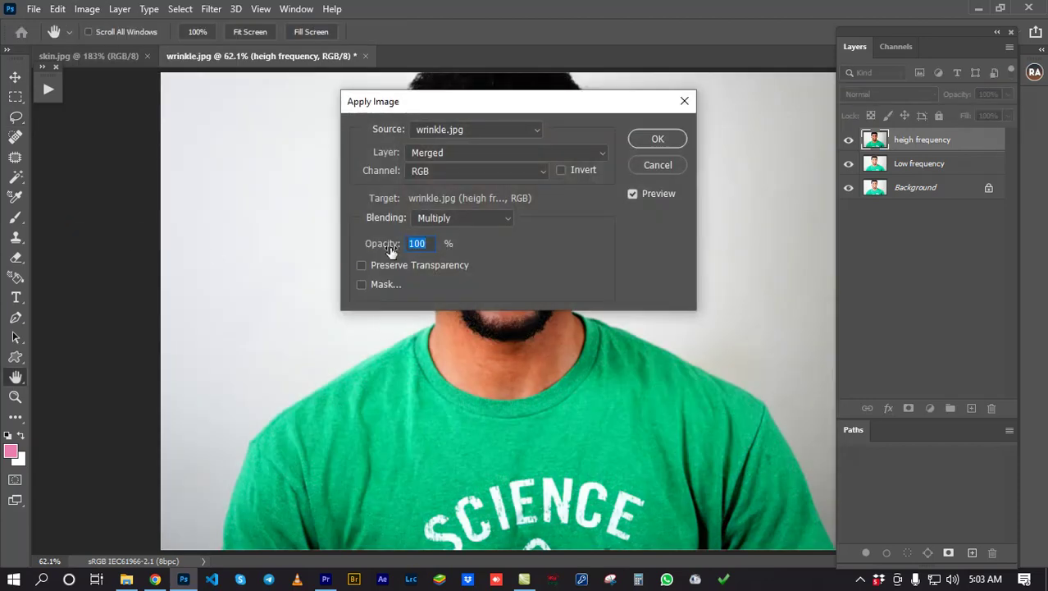
click(461, 156)
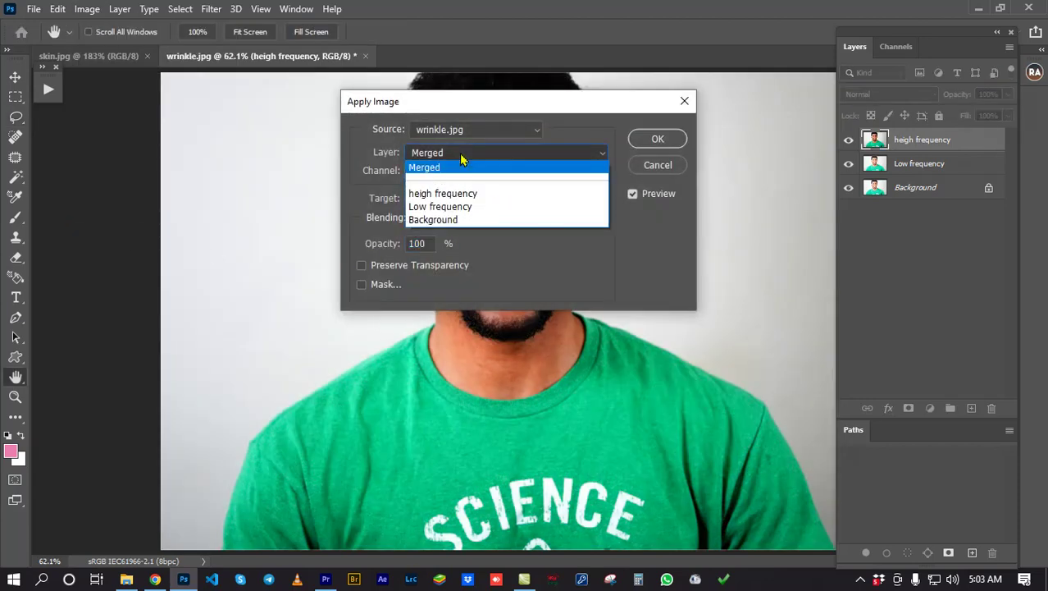
click(444, 207)
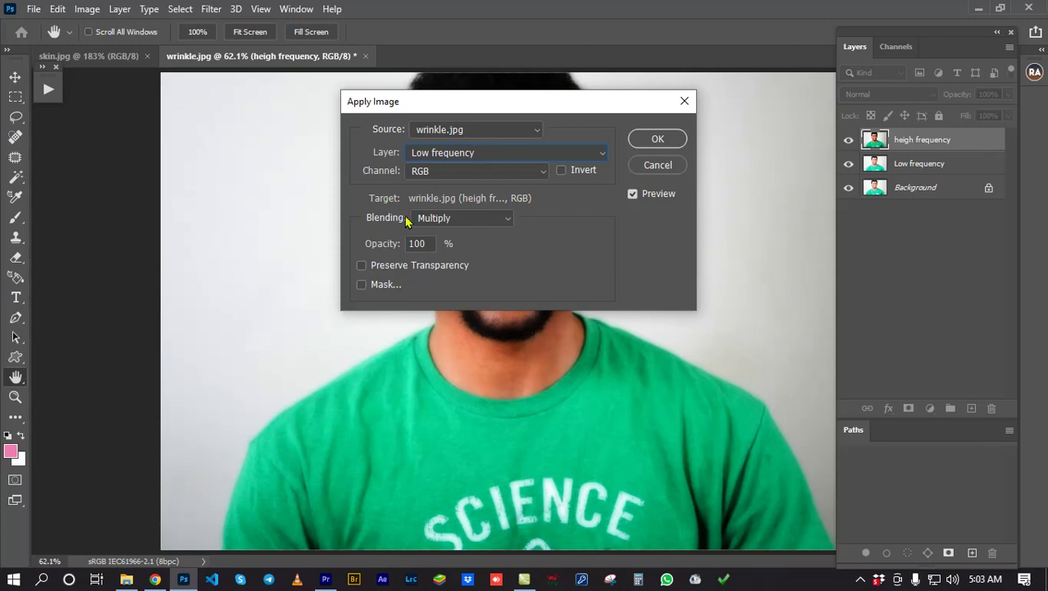
click(473, 219)
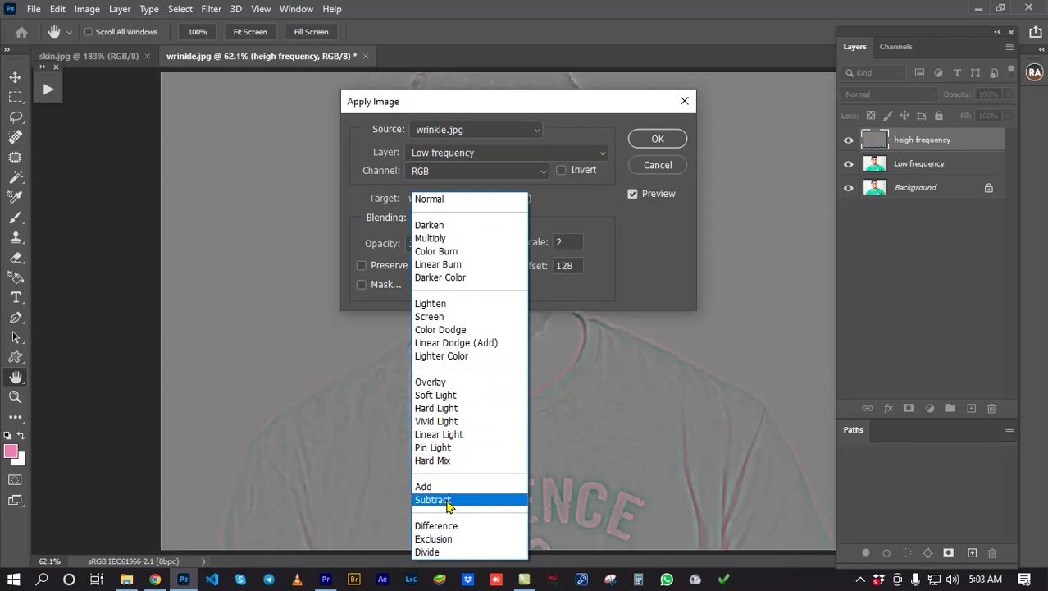
click(448, 502)
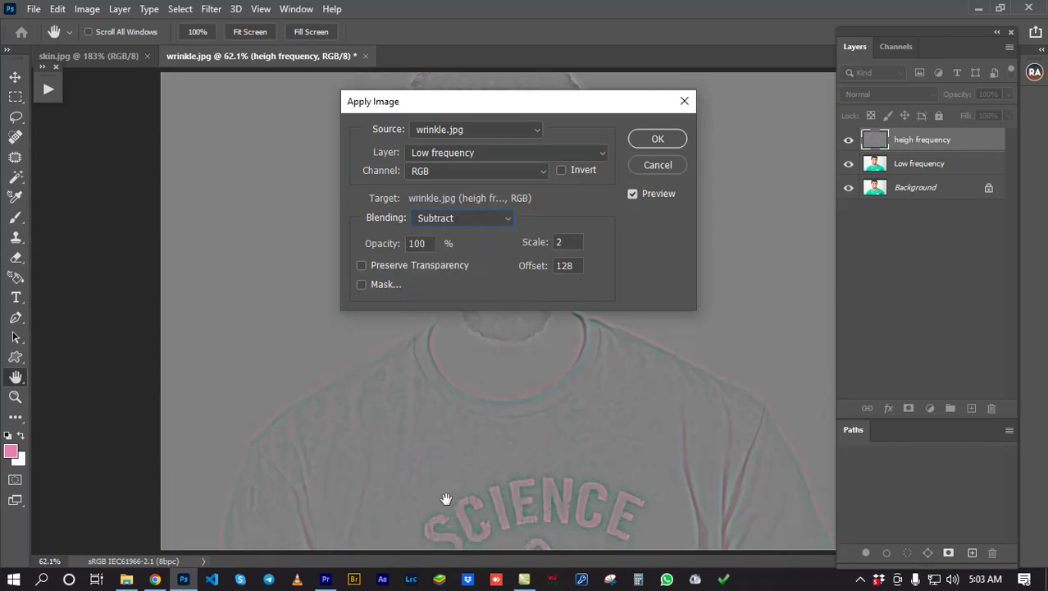
double_click(573, 241)
double_click(574, 264)
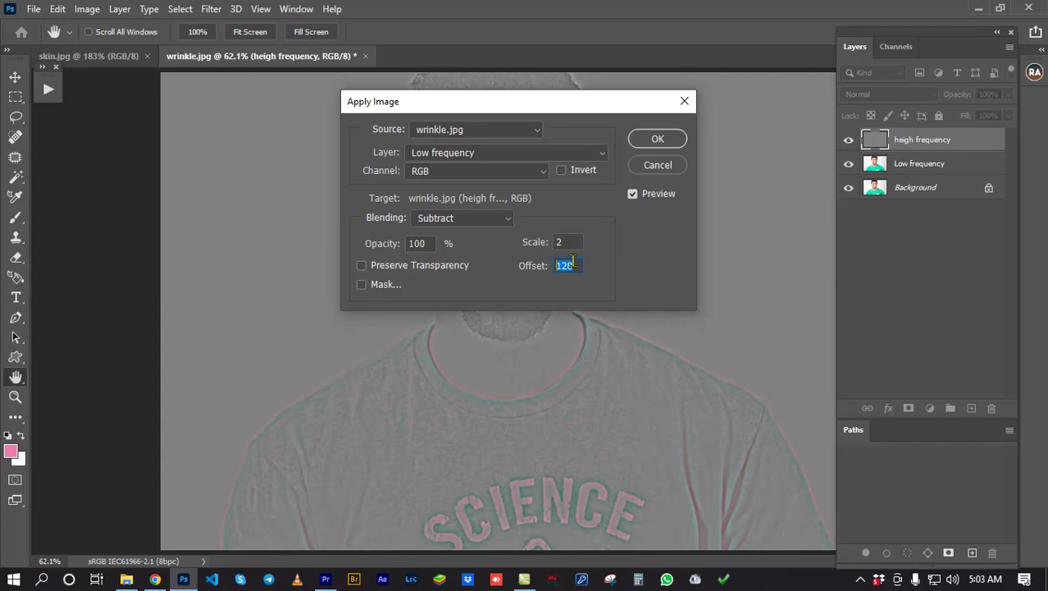
click(650, 141)
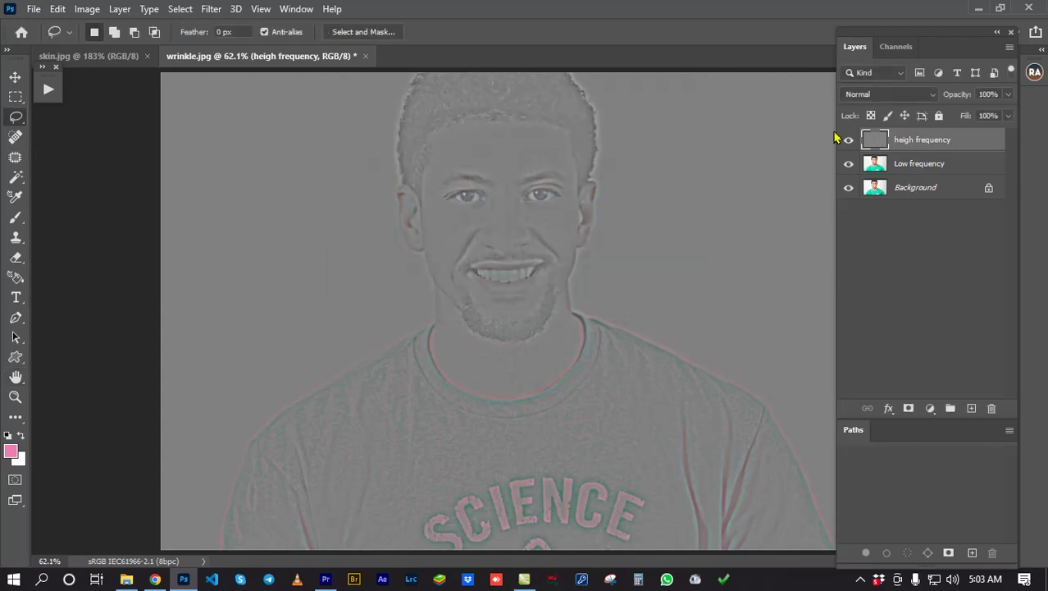
Set the heigh frequency layer's blend mode to Linear Light, then group it with the Low frequency layer and expand the group.
click(893, 94)
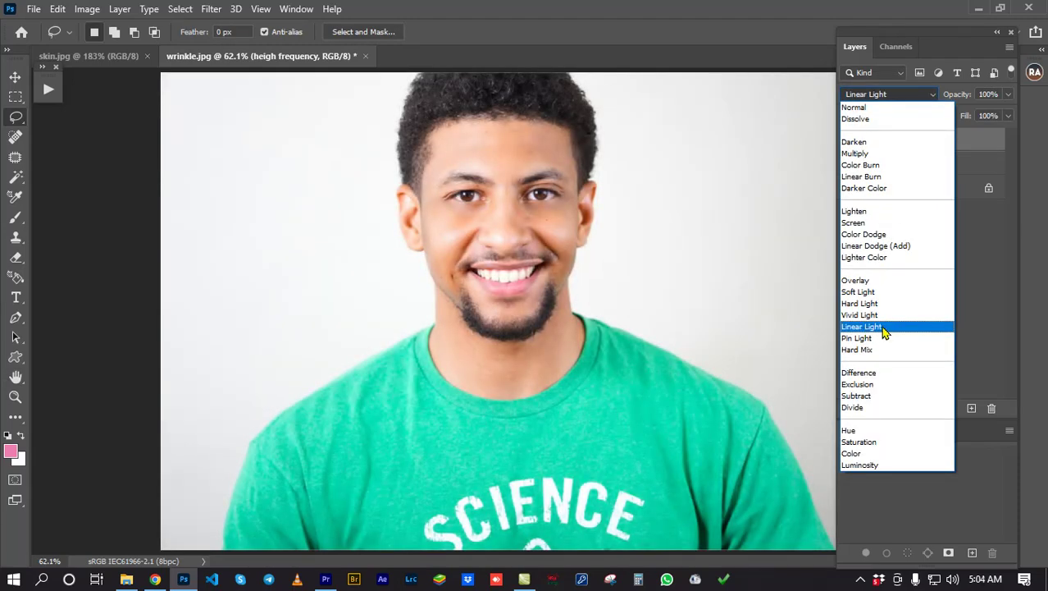
click(870, 330)
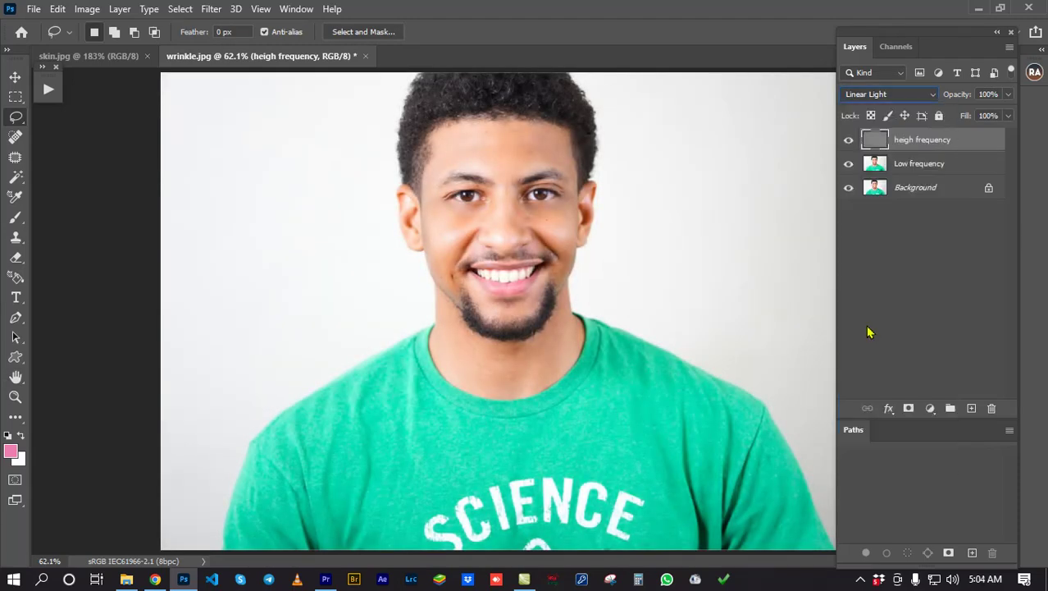
click(929, 163)
shift+click(940, 146)
drag(940, 171, 950, 408)
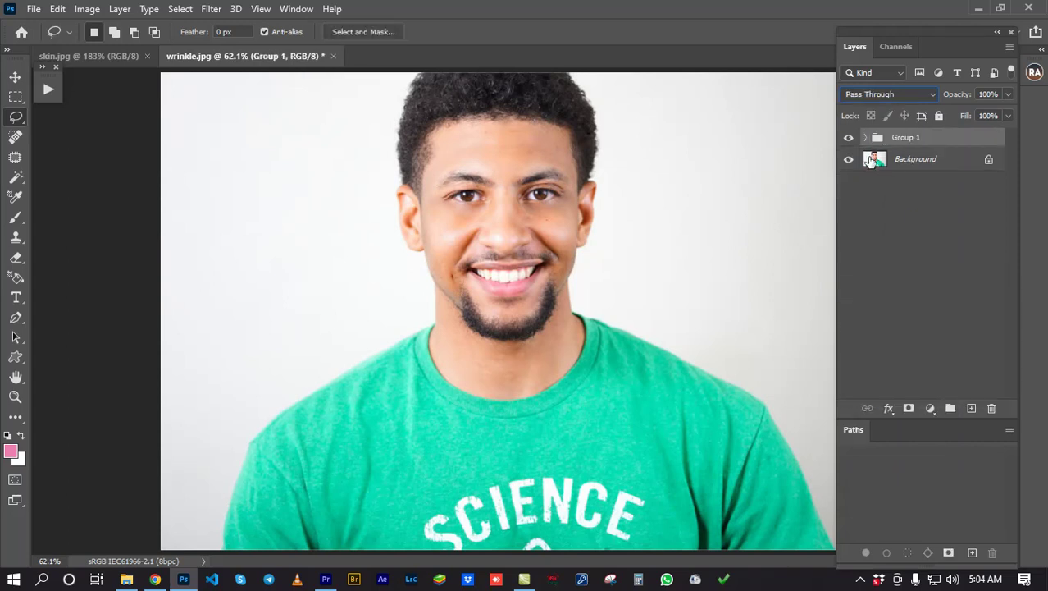
click(867, 139)
click(917, 164)
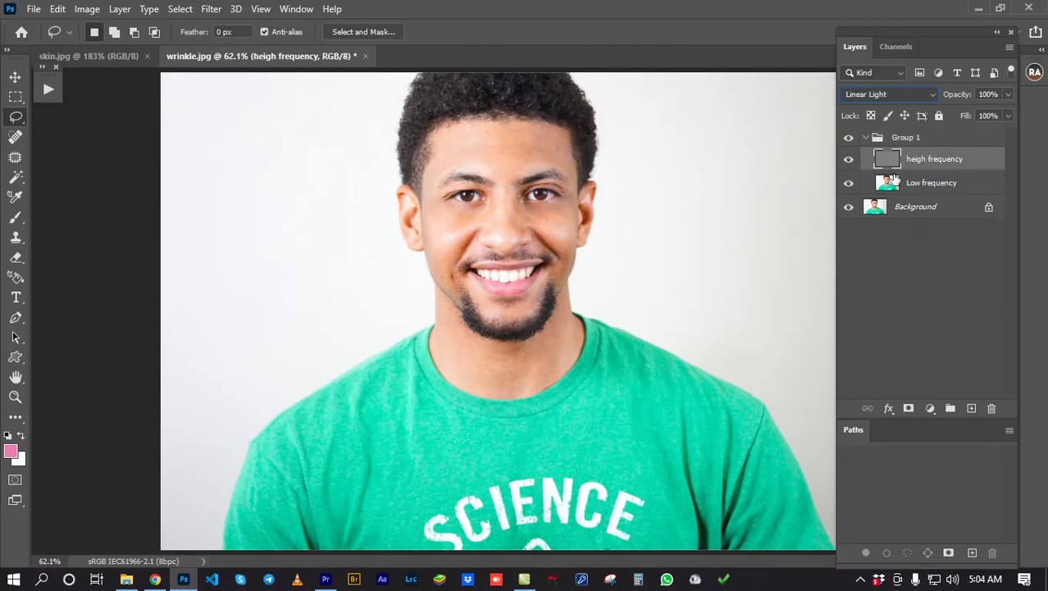
Hide the heigh frequency layer and make the Low frequency layer active for retouching the shirt.
ctrl+click(578, 377)
click(578, 378)
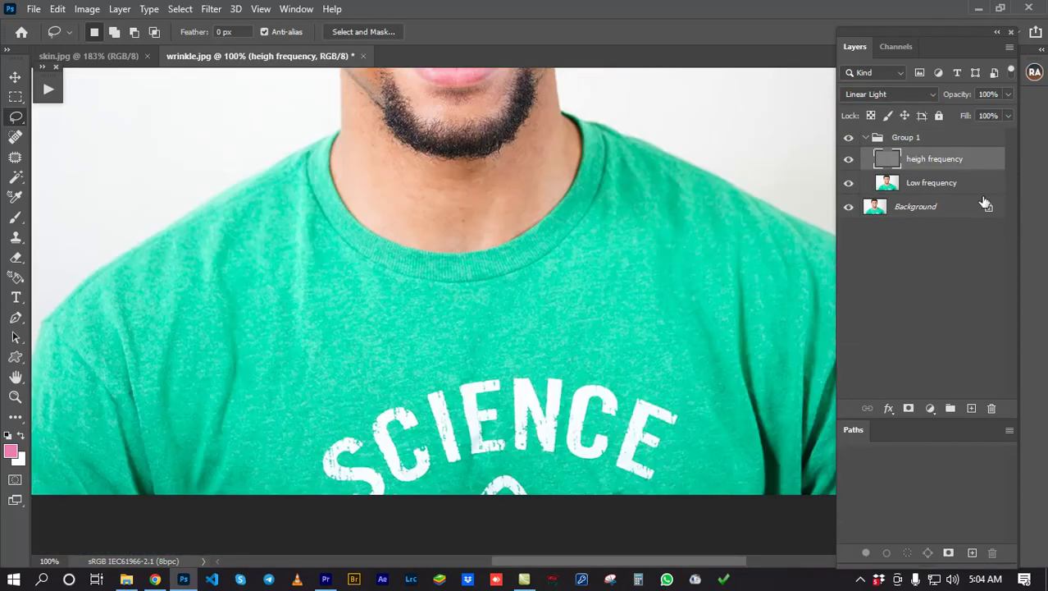
click(848, 161)
click(931, 183)
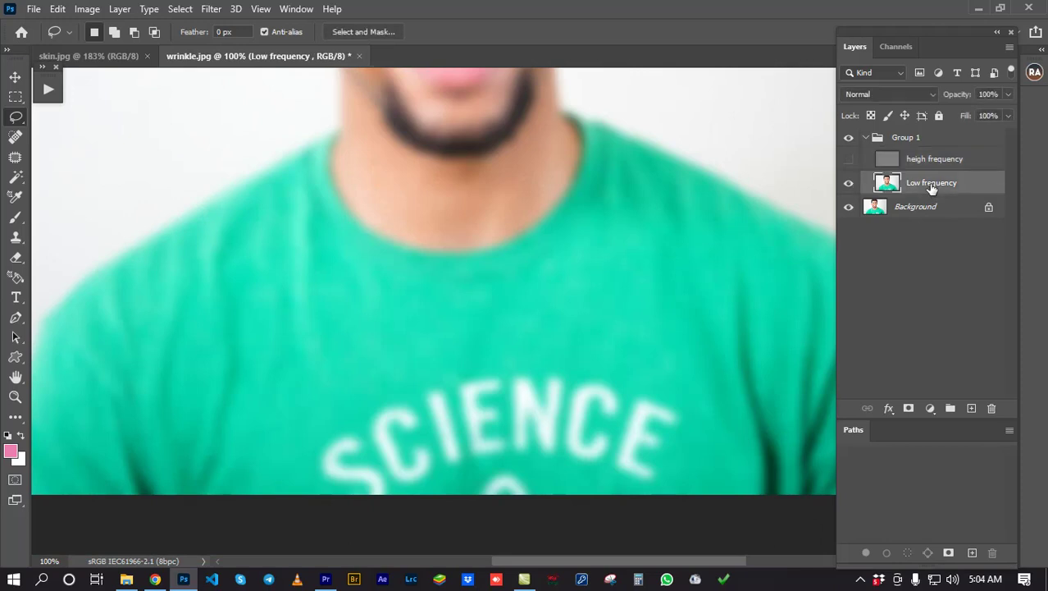
scroll(574, 336, down, 2)
drag(553, 326, 583, 331)
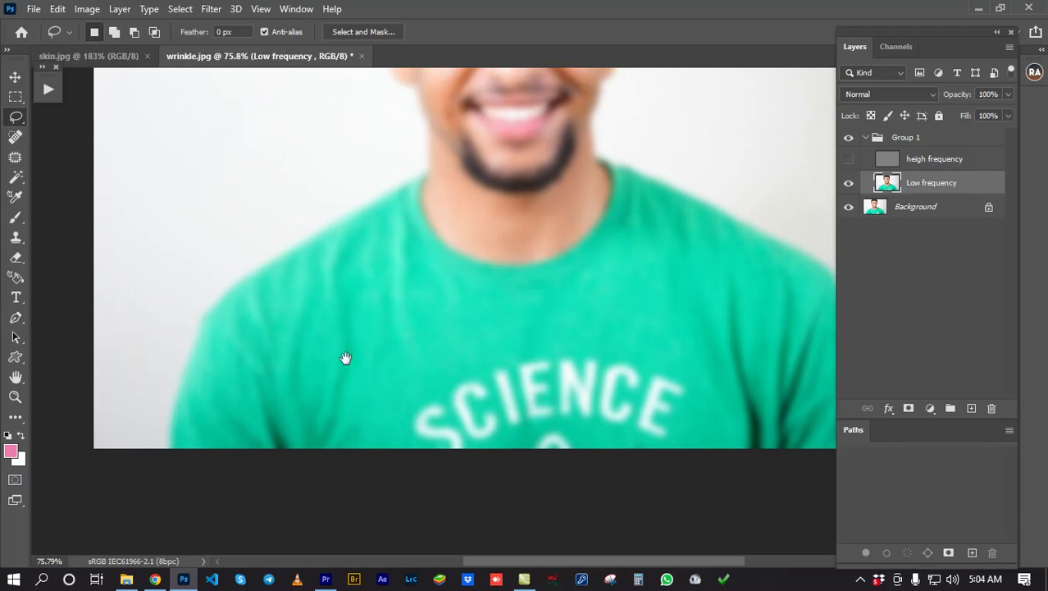
scroll(340, 353, up, 2)
scroll(329, 401, down, 1)
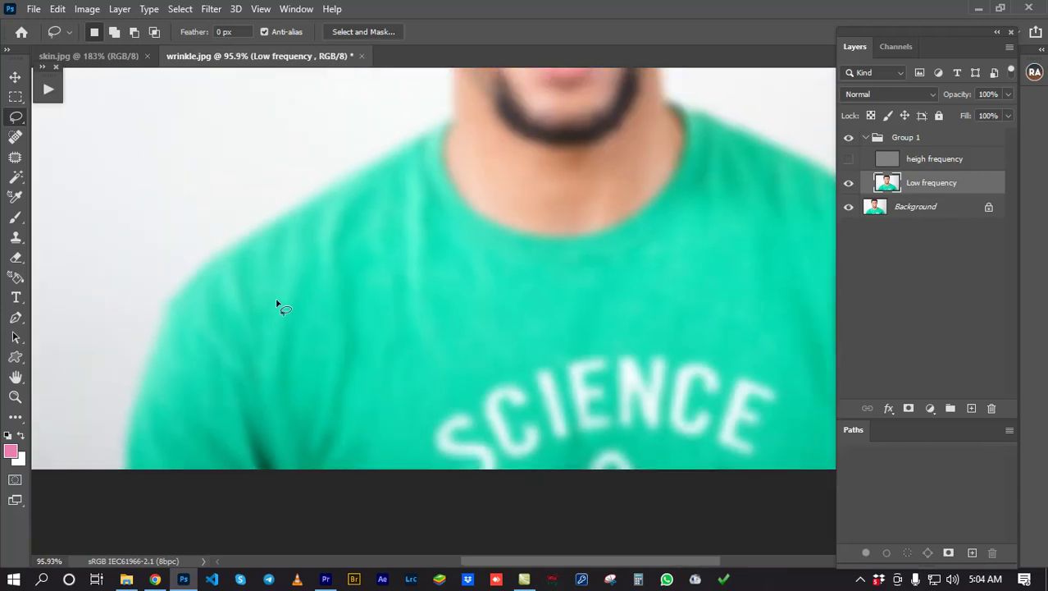
Use the Patch tool on the Low frequency layer to replace the soft wrinkles beside the collar and along the left shoulder with smoother fabric.
click(14, 159)
drag(412, 253, 363, 222)
mouse_move(357, 176)
mouse_down()
mouse_move(378, 192)
mouse_move(384, 280)
mouse_move(342, 237)
mouse_move(342, 202)
mouse_move(433, 295)
mouse_up()
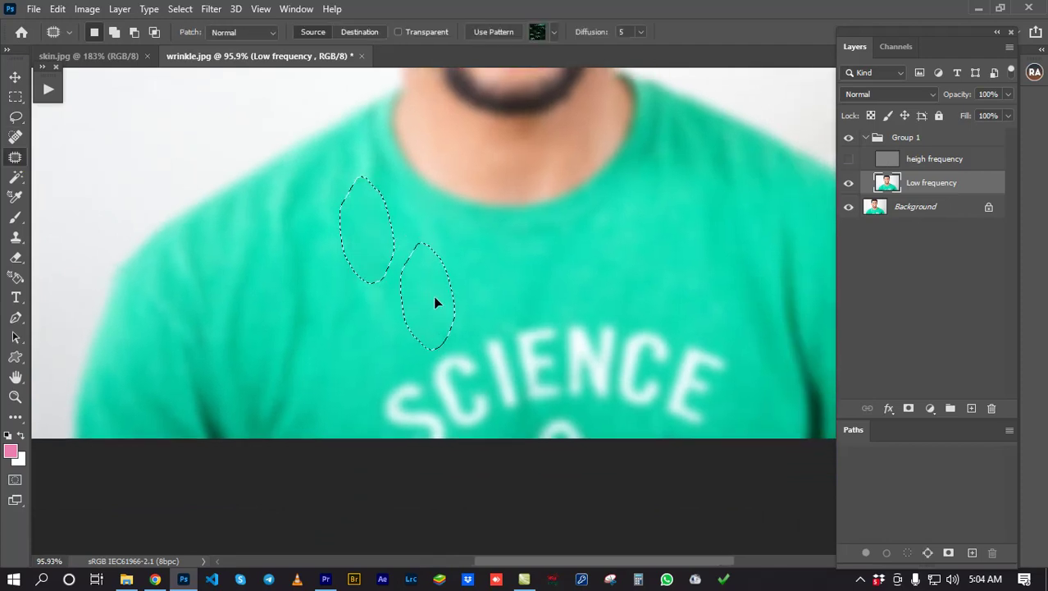
click(416, 252)
mouse_move(326, 214)
mouse_down()
mouse_move(345, 148)
mouse_move(367, 143)
mouse_move(381, 184)
mouse_move(345, 211)
mouse_up()
drag(358, 175, 430, 277)
click(356, 244)
mouse_move(374, 236)
mouse_down()
mouse_move(394, 280)
mouse_move(318, 261)
mouse_move(414, 281)
mouse_up()
click(364, 219)
mouse_move(264, 213)
mouse_down()
mouse_move(321, 198)
mouse_move(283, 279)
mouse_move(264, 207)
mouse_up()
drag(365, 261, 422, 281)
click(353, 227)
mouse_move(295, 254)
mouse_down()
mouse_move(345, 326)
mouse_move(290, 358)
mouse_move(271, 285)
mouse_move(357, 263)
mouse_up()
click(234, 227)
mouse_move(230, 220)
mouse_down()
mouse_move(256, 197)
mouse_move(297, 282)
mouse_move(221, 265)
mouse_move(336, 278)
mouse_move(332, 394)
mouse_move(275, 400)
mouse_move(223, 331)
mouse_move(253, 282)
mouse_move(314, 279)
mouse_up()
Patch the remaining soft folds across the shirt's chest on the Low frequency layer, clearing the selection after the repairs.
drag(546, 271, 303, 290)
click(432, 235)
mouse_move(414, 193)
mouse_down()
mouse_move(430, 128)
mouse_move(511, 171)
mouse_move(455, 222)
mouse_move(433, 191)
mouse_move(411, 284)
mouse_up()
mouse_move(444, 210)
mouse_down()
mouse_move(457, 251)
mouse_move(424, 224)
mouse_move(418, 258)
mouse_move(536, 246)
mouse_move(506, 312)
mouse_move(440, 293)
mouse_move(417, 223)
mouse_move(392, 211)
mouse_up()
mouse_move(545, 222)
mouse_down()
mouse_move(561, 283)
mouse_move(530, 239)
mouse_move(452, 236)
mouse_up()
drag(473, 207, 450, 146)
mouse_move(545, 199)
mouse_down()
mouse_move(581, 220)
mouse_move(499, 304)
mouse_move(465, 225)
mouse_move(399, 231)
mouse_up()
key(ctrl+d)
scroll(541, 291, up, 2)
mouse_move(537, 231)
mouse_down()
mouse_move(566, 232)
mouse_move(536, 363)
mouse_move(403, 159)
mouse_up()
key(ctrl+d)
mouse_move(535, 297)
mouse_down()
mouse_move(552, 307)
mouse_move(529, 436)
mouse_move(537, 297)
mouse_up()
mouse_move(488, 238)
mouse_down()
mouse_move(484, 360)
mouse_move(440, 230)
mouse_move(485, 236)
mouse_up()
key(ctrl+d)
Patch the blurred folds on the right side of the shirt on the Low frequency layer and clear the selection.
scroll(476, 238, down, 2)
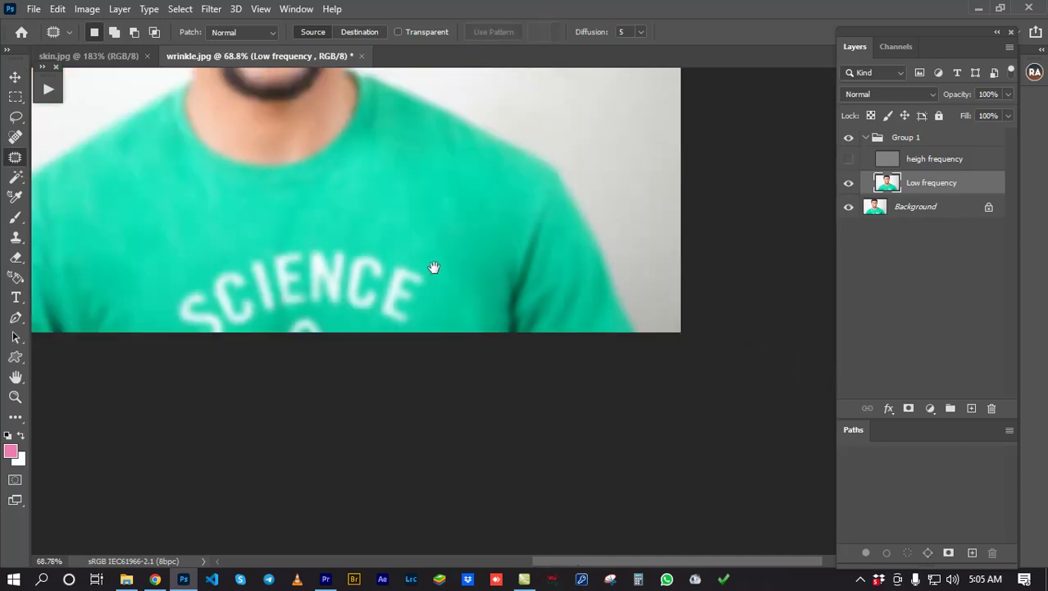
drag(417, 266, 535, 286)
scroll(546, 239, up, 1)
drag(324, 220, 445, 238)
mouse_move(213, 293)
mouse_down()
mouse_move(311, 411)
mouse_move(250, 386)
mouse_move(215, 296)
mouse_up()
drag(268, 333, 315, 261)
key(ctrl+d)
Show the heigh frequency layer and make it the active layer.
click(878, 164)
click(849, 163)
scroll(465, 277, down, 2)
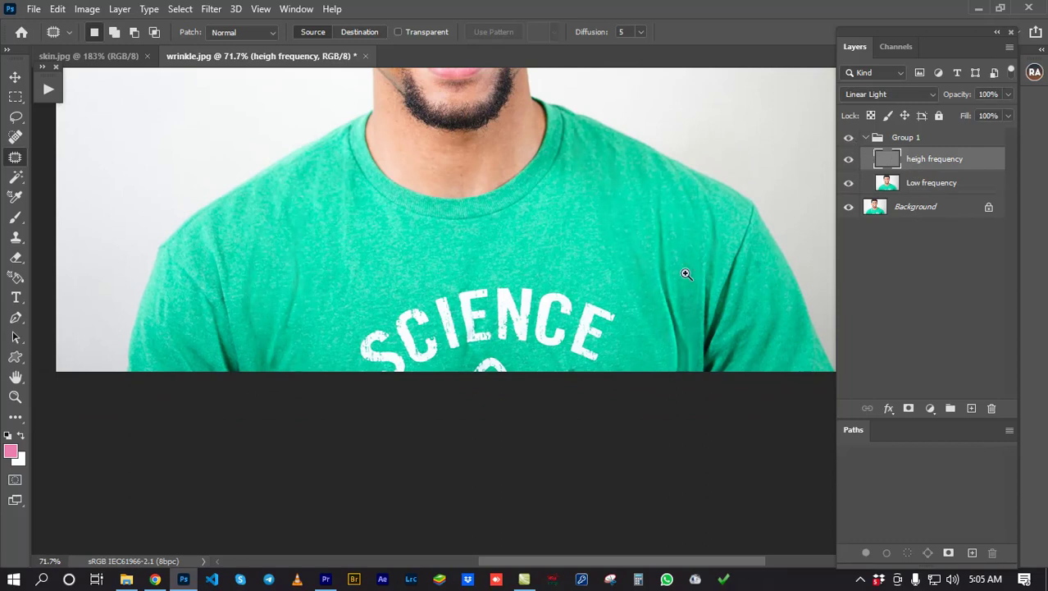
scroll(679, 279, up, 2)
scroll(648, 250, down, 1)
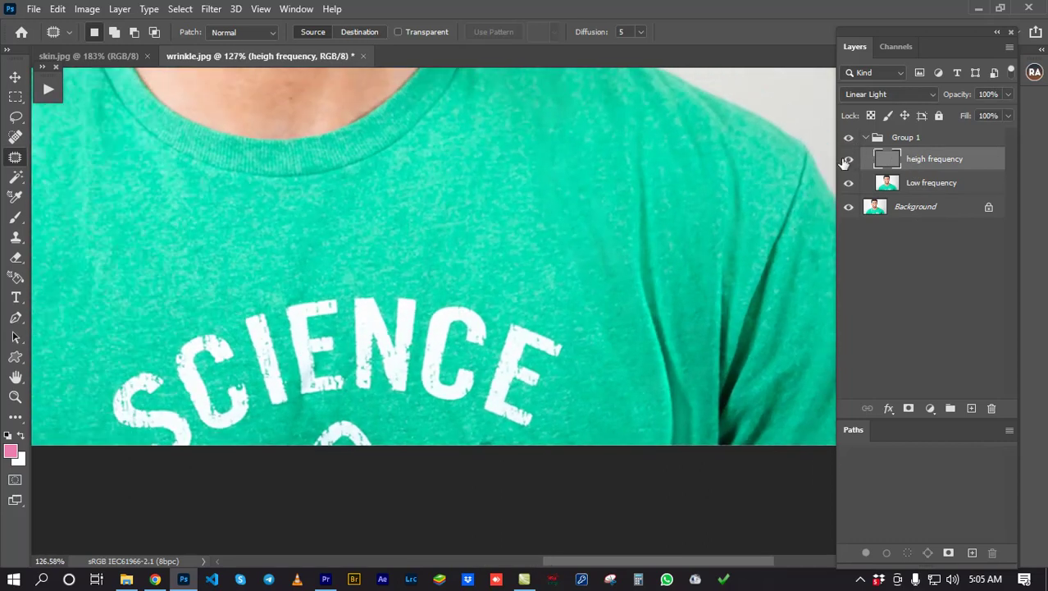
scroll(636, 276, down, 3)
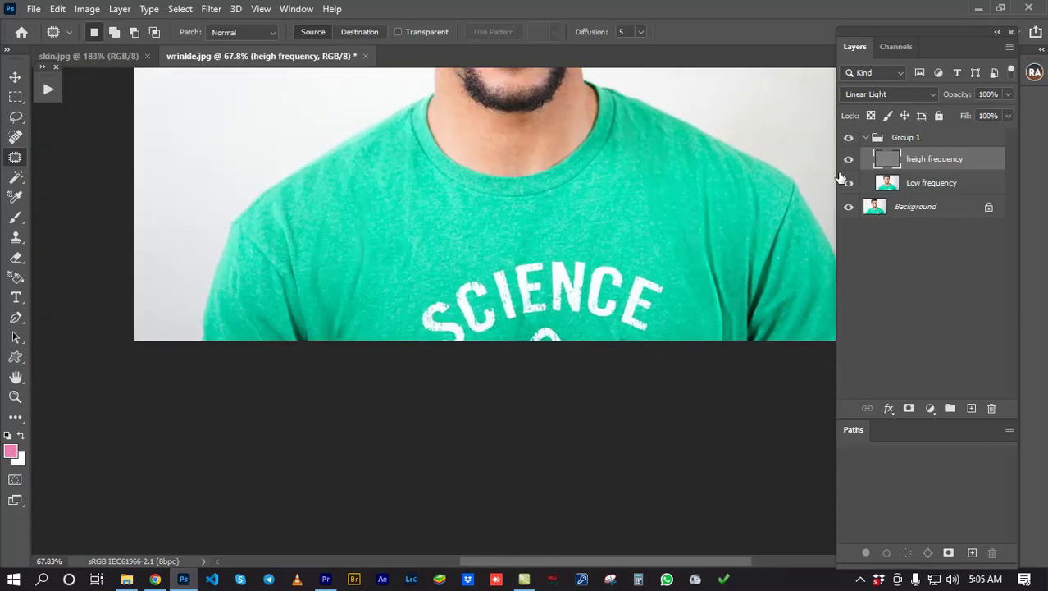
Toggle the visibility of Group 1 to compare the shirt before and after the low-frequency retouch.
click(851, 140)
click(851, 139)
scroll(406, 304, up, 1)
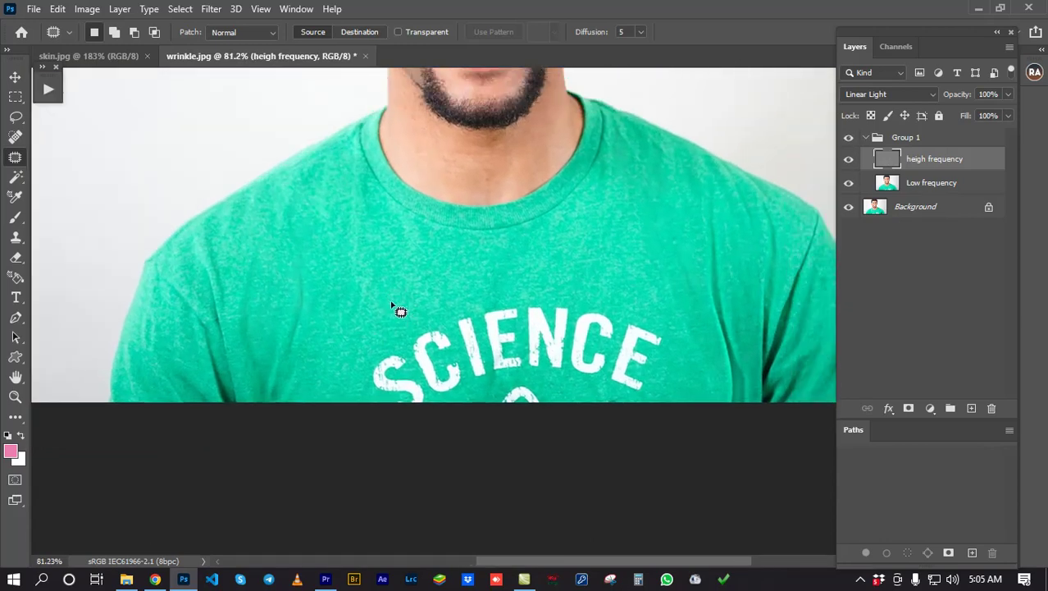
scroll(314, 283, up, 3)
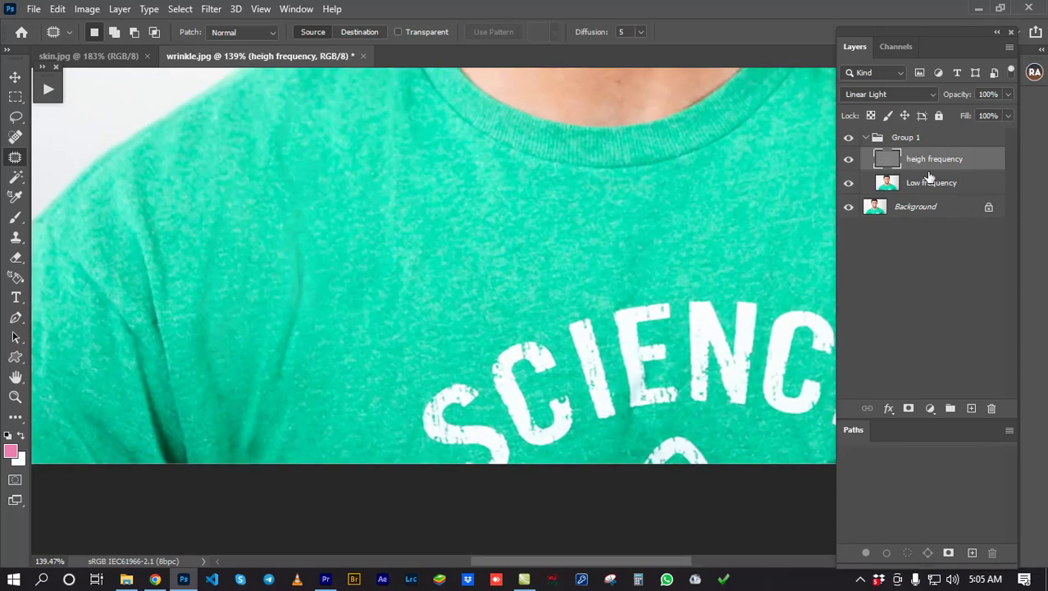
Patch the fine crease lines on the left side of the chest on the heigh frequency layer with clean fabric texture.
click(919, 183)
click(923, 160)
mouse_move(291, 246)
mouse_down()
mouse_move(327, 277)
mouse_move(297, 403)
mouse_move(277, 381)
mouse_move(290, 251)
mouse_up()
mouse_move(310, 310)
mouse_down()
mouse_move(361, 325)
mouse_move(347, 334)
mouse_move(355, 338)
mouse_move(285, 310)
mouse_up()
key(ctrl+d)
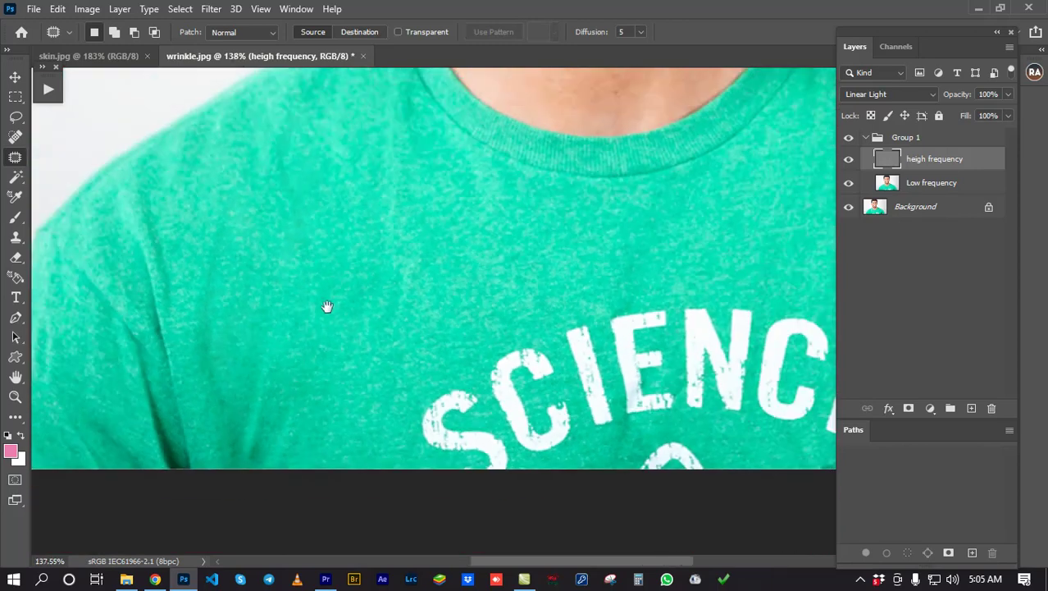
mouse_move(419, 271)
mouse_down()
mouse_move(417, 313)
mouse_move(375, 288)
mouse_move(393, 253)
mouse_move(424, 270)
mouse_up()
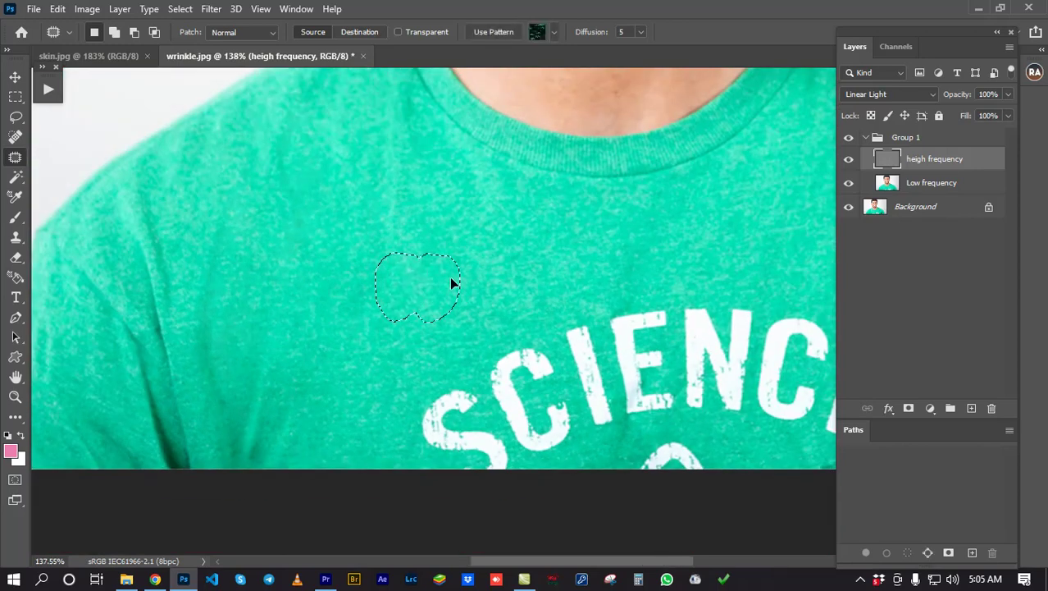
key(ctrl+d)
mouse_move(396, 182)
mouse_down()
mouse_move(388, 218)
mouse_move(392, 305)
mouse_move(380, 269)
mouse_up()
key(ctrl+d)
mouse_move(268, 194)
mouse_down()
mouse_move(321, 159)
mouse_move(251, 243)
mouse_up()
key(ctrl+d)
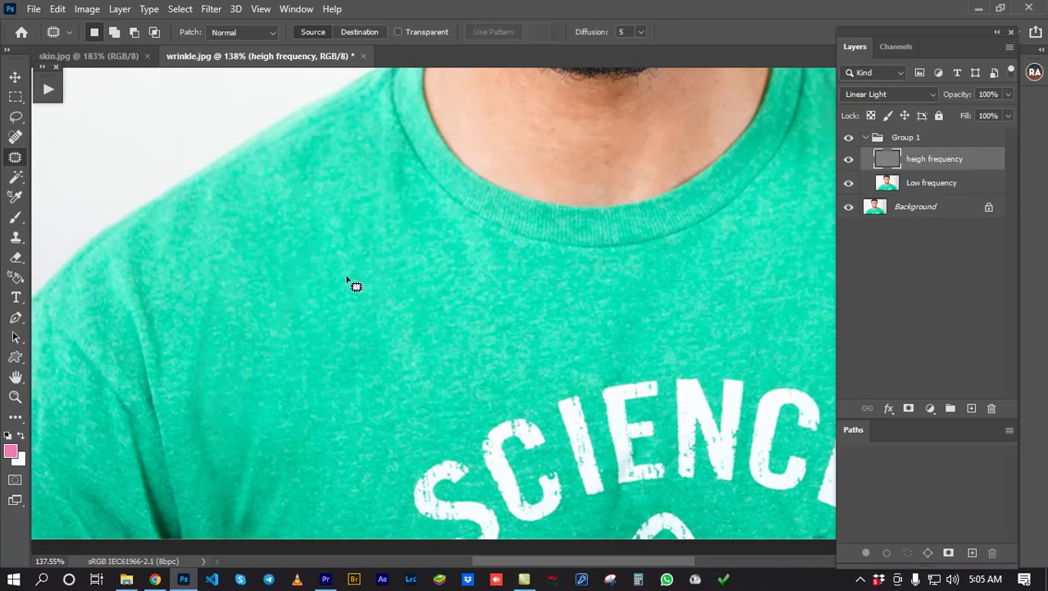
Patch the fine creases around the collar and upper chest on the heigh frequency layer, deselecting after each repair.
scroll(345, 274, right, 2)
mouse_move(287, 161)
mouse_down()
mouse_move(323, 230)
mouse_move(278, 210)
mouse_move(281, 269)
mouse_up()
key(ctrl+d)
scroll(461, 248, right, 6)
mouse_move(421, 225)
mouse_down()
mouse_move(405, 180)
mouse_move(433, 124)
mouse_move(533, 185)
mouse_move(433, 240)
mouse_move(416, 310)
mouse_up()
key(ctrl+d)
mouse_move(486, 271)
mouse_down()
mouse_move(426, 263)
mouse_move(432, 281)
mouse_up()
key(ctrl+d)
drag(499, 249, 520, 248)
mouse_move(482, 194)
mouse_down()
mouse_move(564, 165)
mouse_move(538, 268)
mouse_move(488, 232)
mouse_move(452, 280)
mouse_up()
key(ctrl+d)
mouse_move(548, 321)
mouse_down()
mouse_move(512, 425)
mouse_move(471, 324)
mouse_up()
drag(494, 364, 416, 337)
key(ctrl+d)
Patch the sharp crease lines on the shirt's right side, between the lettering and the sleeve, on the heigh frequency layer.
drag(554, 301, 517, 299)
drag(563, 338, 615, 284)
mouse_move(639, 187)
mouse_down()
mouse_move(661, 256)
mouse_move(605, 234)
mouse_move(570, 236)
mouse_up()
key(ctrl+d)
scroll(638, 281, up, 2)
mouse_move(615, 264)
mouse_down()
mouse_move(659, 270)
mouse_move(666, 355)
mouse_move(634, 383)
mouse_move(583, 355)
mouse_move(588, 282)
mouse_move(631, 270)
mouse_up()
mouse_move(605, 306)
mouse_down()
mouse_move(497, 264)
mouse_move(617, 222)
mouse_up()
key(ctrl+d)
mouse_move(635, 266)
mouse_down()
mouse_move(679, 329)
mouse_move(577, 296)
mouse_move(533, 219)
mouse_up()
drag(723, 450, 687, 347)
mouse_move(661, 311)
mouse_down()
mouse_move(676, 339)
mouse_move(611, 391)
mouse_move(621, 248)
mouse_move(659, 300)
mouse_up()
scroll(666, 389, down, 4)
drag(653, 371, 589, 268)
key(ctrl+d)
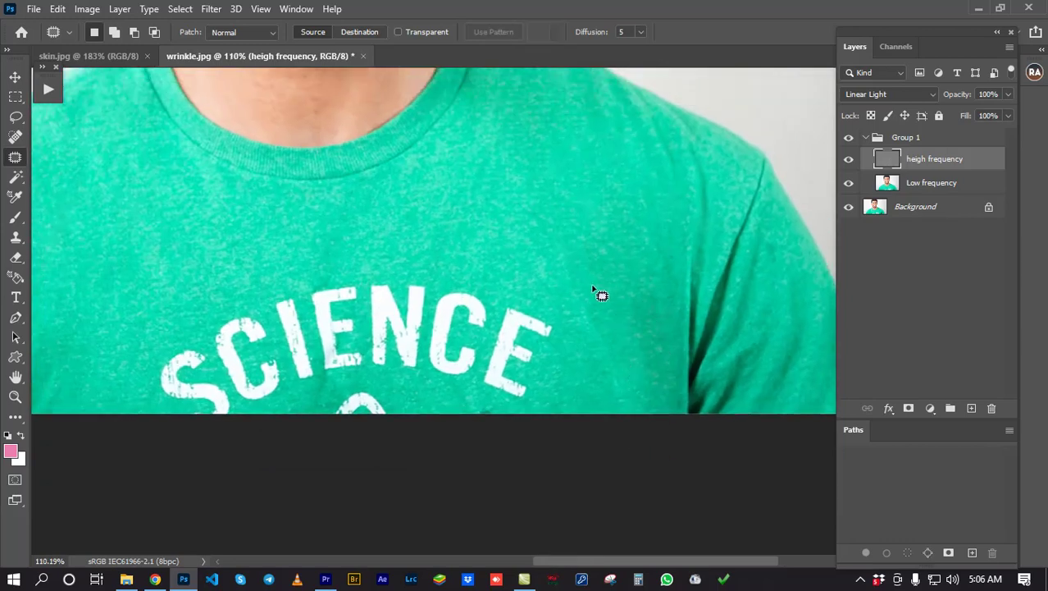
Patch one more leftover crease on the right side of the shirt's texture and clear the selection.
scroll(599, 280, down, 4)
mouse_move(581, 304)
mouse_down()
mouse_move(648, 349)
mouse_move(698, 361)
mouse_move(634, 305)
mouse_move(665, 286)
mouse_up()
scroll(648, 348, up, 4)
drag(667, 323, 632, 298)
key(ctrl+d)
Compare the whole shirt before and after the retouch by repeatedly hiding and showing Group 1.
scroll(631, 295, down, 1)
scroll(689, 267, down, 3)
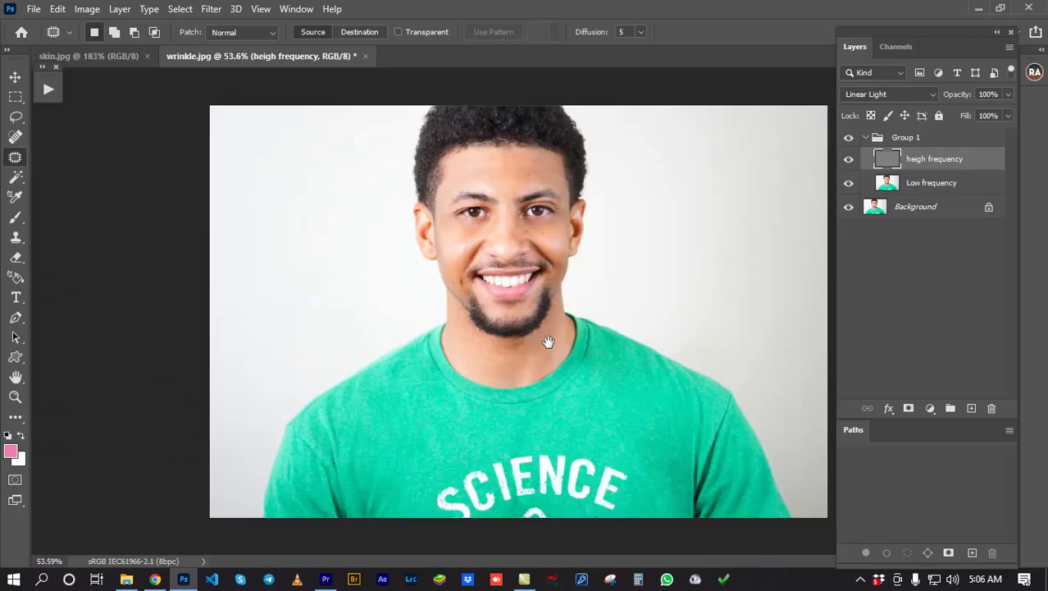
scroll(558, 393, up, 3)
drag(557, 422, 531, 302)
scroll(599, 311, down, 2)
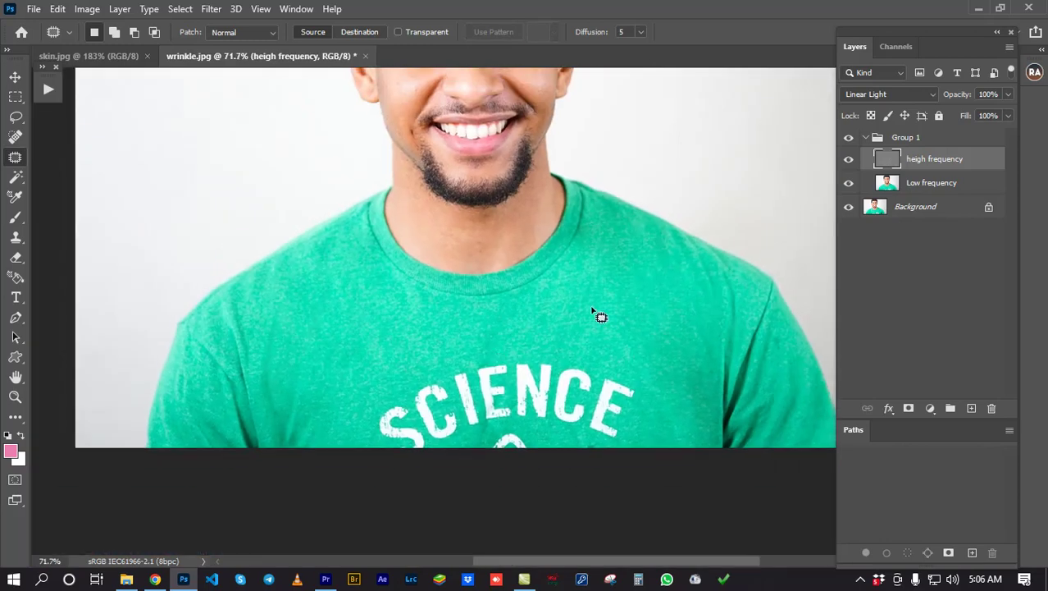
click(850, 141)
click(850, 141)
click(850, 141)
click(850, 141)
scroll(705, 287, up, 2)
drag(722, 246, 726, 233)
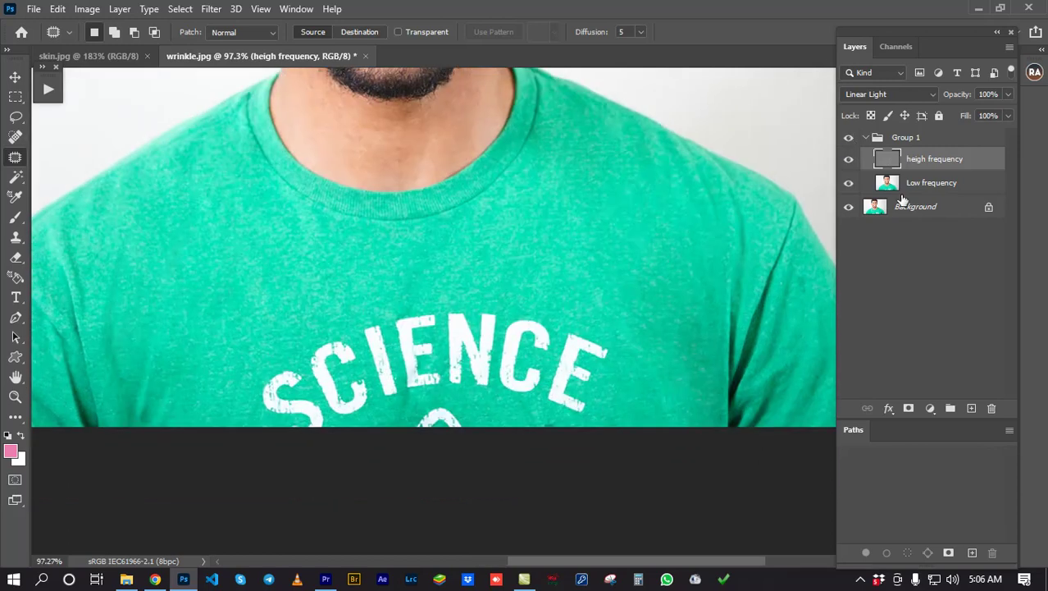
click(850, 141)
click(849, 141)
click(850, 141)
click(850, 141)
click(850, 141)
click(850, 141)
scroll(620, 245, down, 2)
Save the layered document as wrinkle.psd in the part-24 frequency retouch folder and close it.
key(ctrl+s)
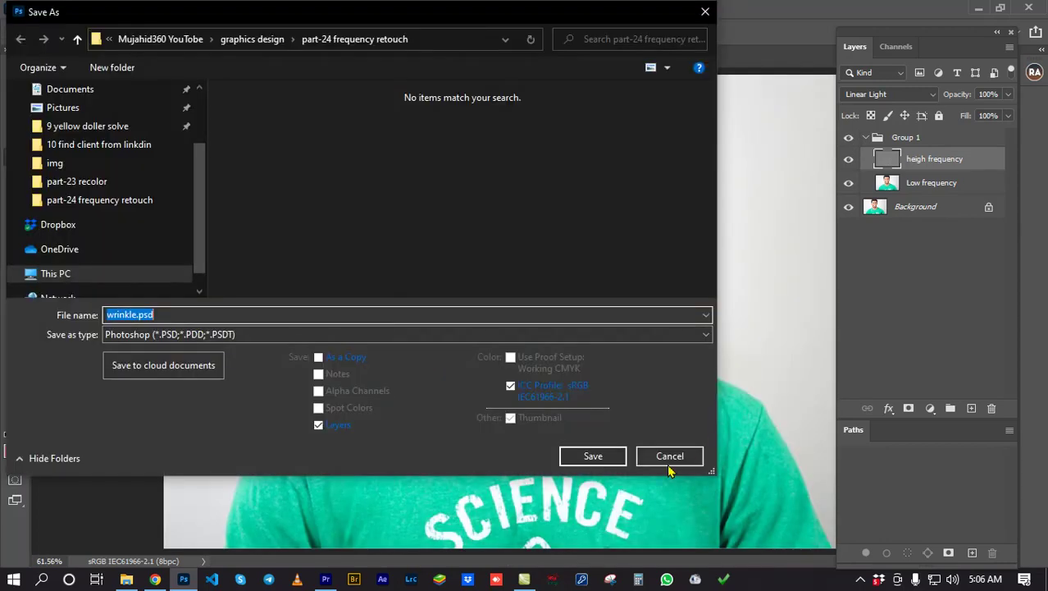
click(592, 454)
click(680, 153)
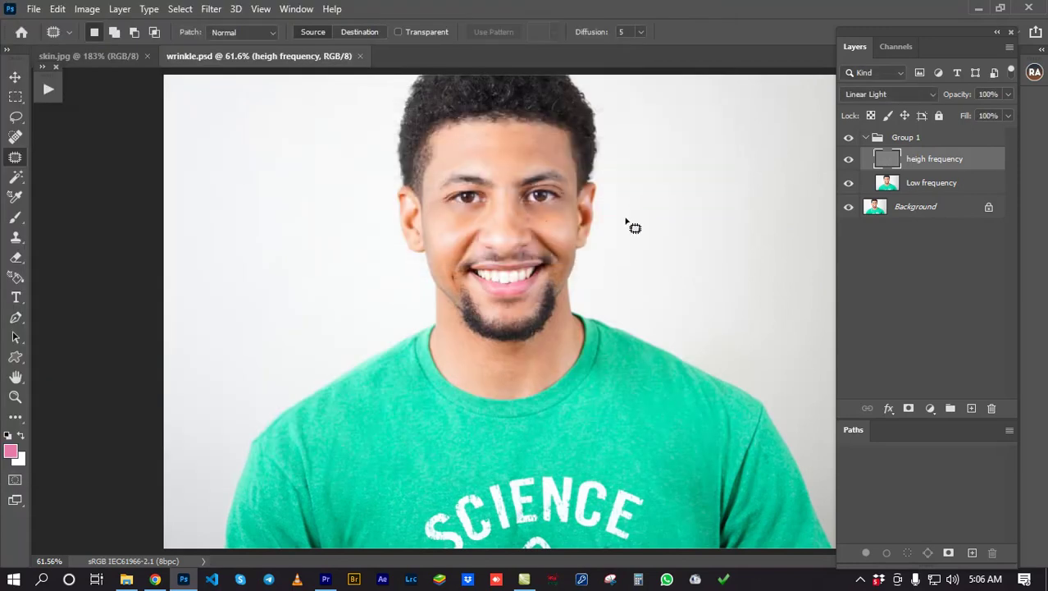
drag(485, 180, 487, 180)
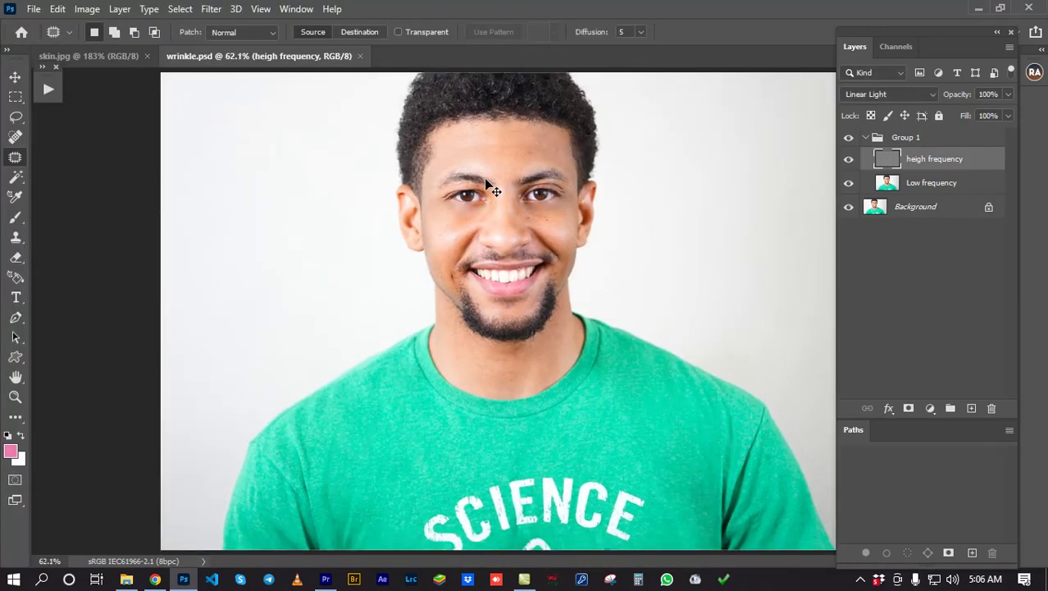
key(ctrl+w)
Switch to File Explorer and load Frequency Separation Retouch.atn from the part-24 frequency retouch folder into Photoshop.
scroll(492, 238, down, 4)
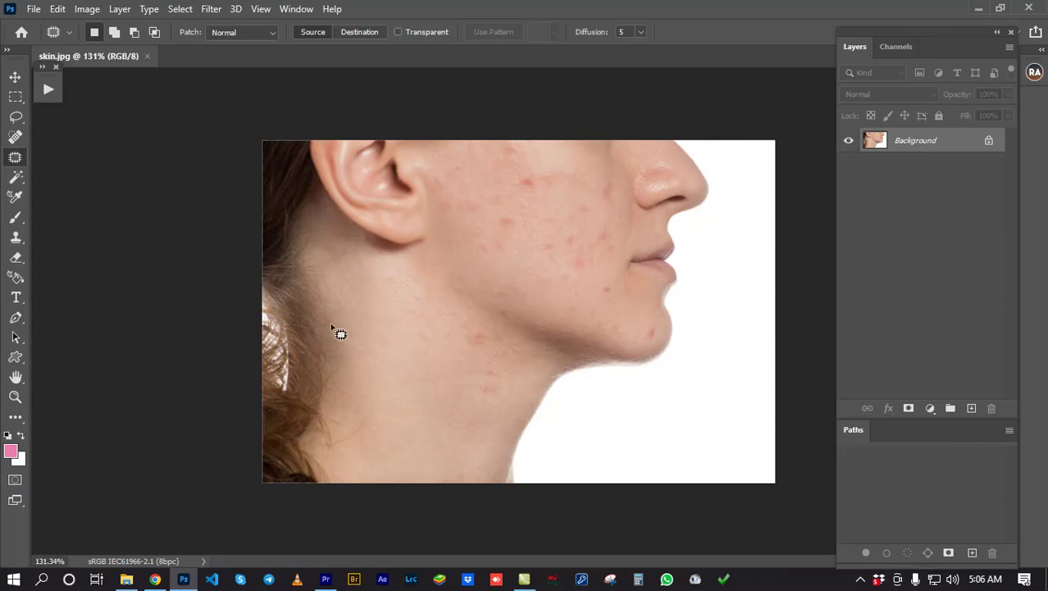
drag(498, 323, 477, 343)
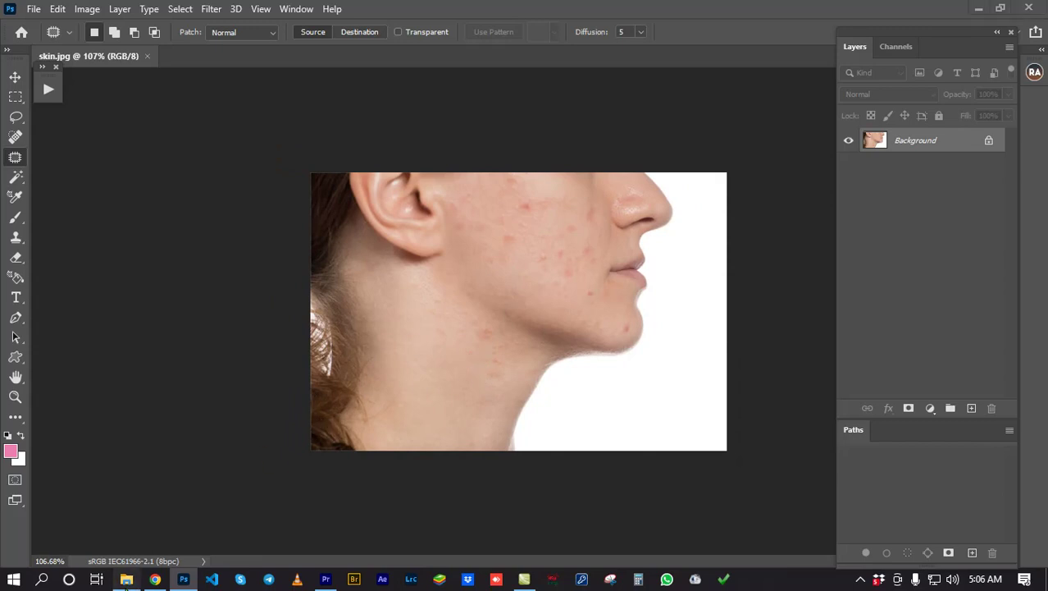
click(126, 579)
click(316, 472)
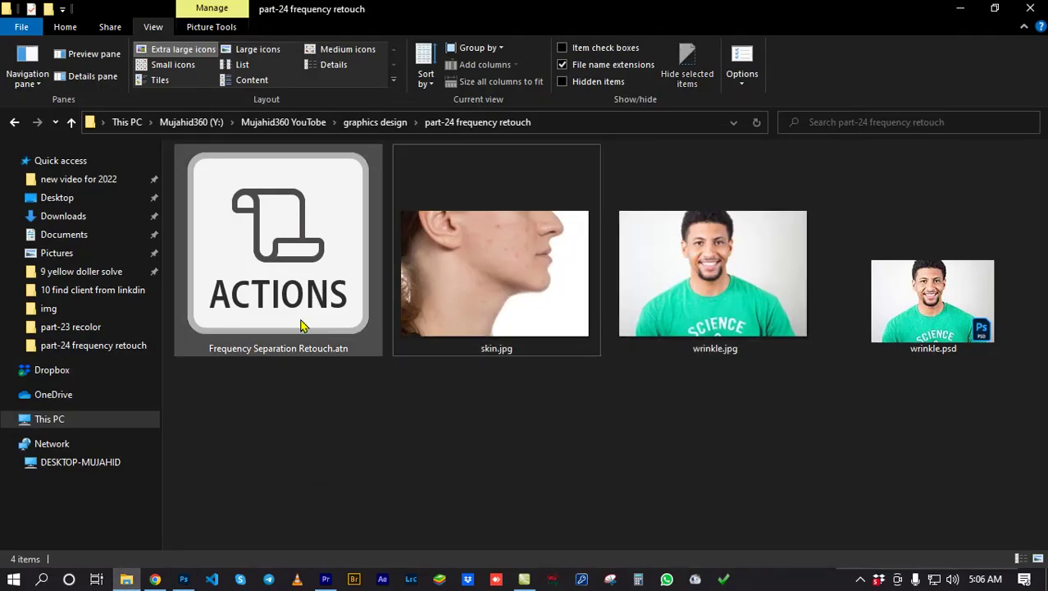
click(266, 258)
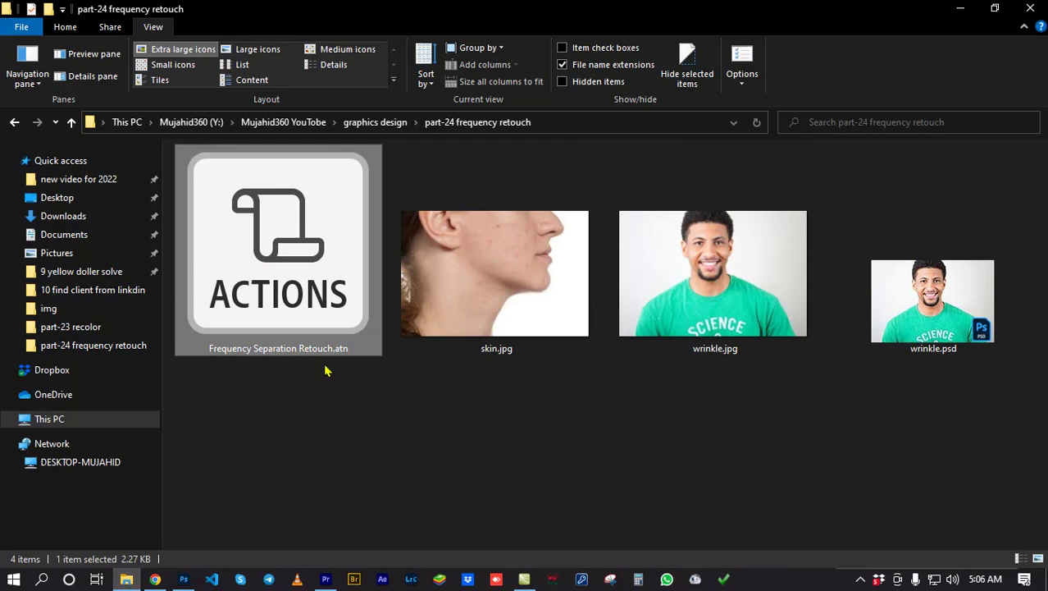
double_click(298, 278)
double_click(291, 255)
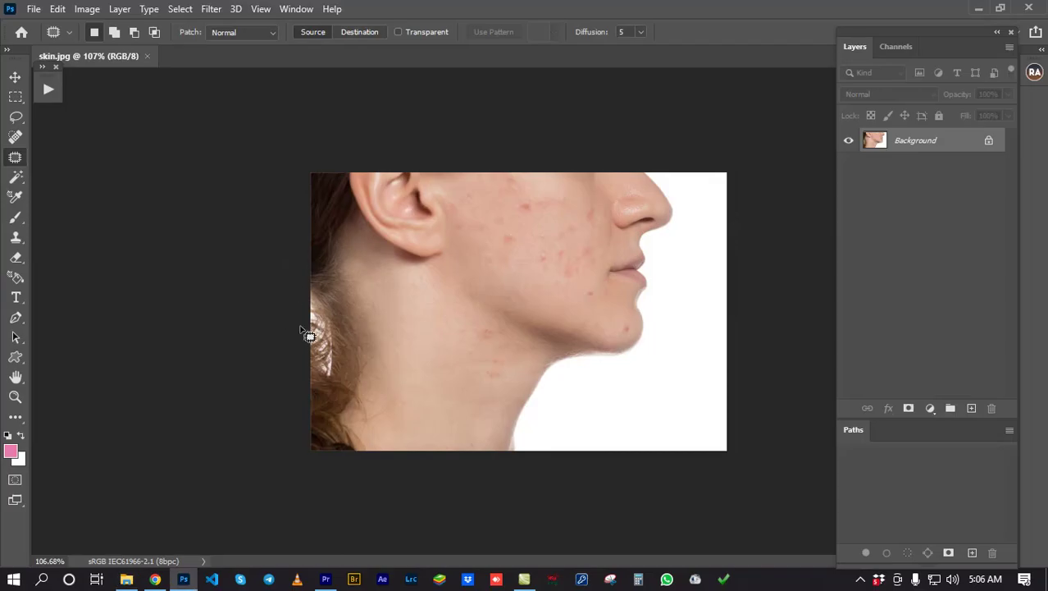
Display the Actions list, enlarge it, and select the Frequency Separation action in the newly loaded Frequency Separation Retouch set.
click(296, 10)
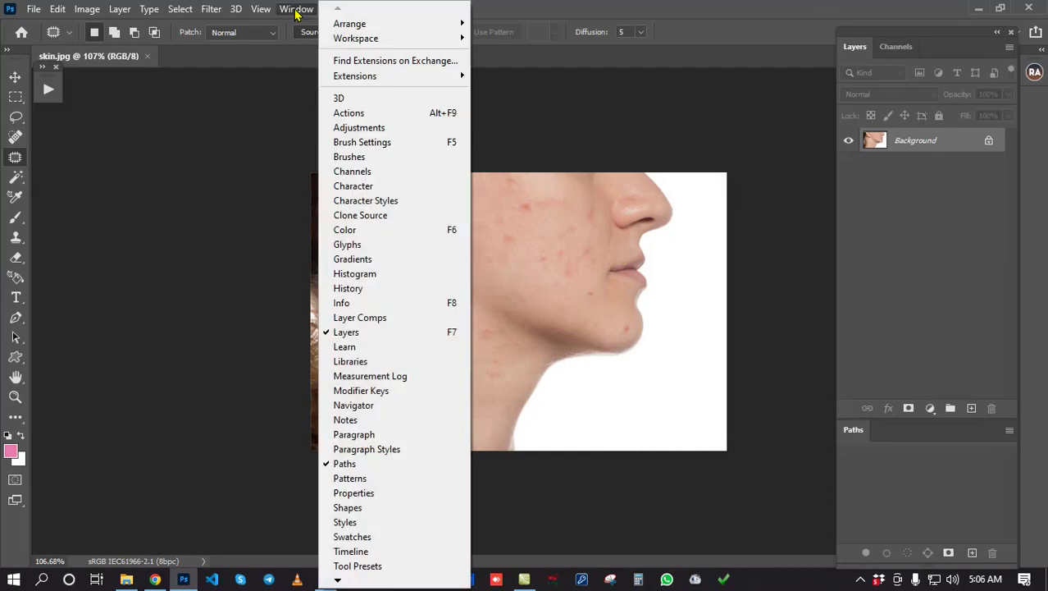
click(356, 115)
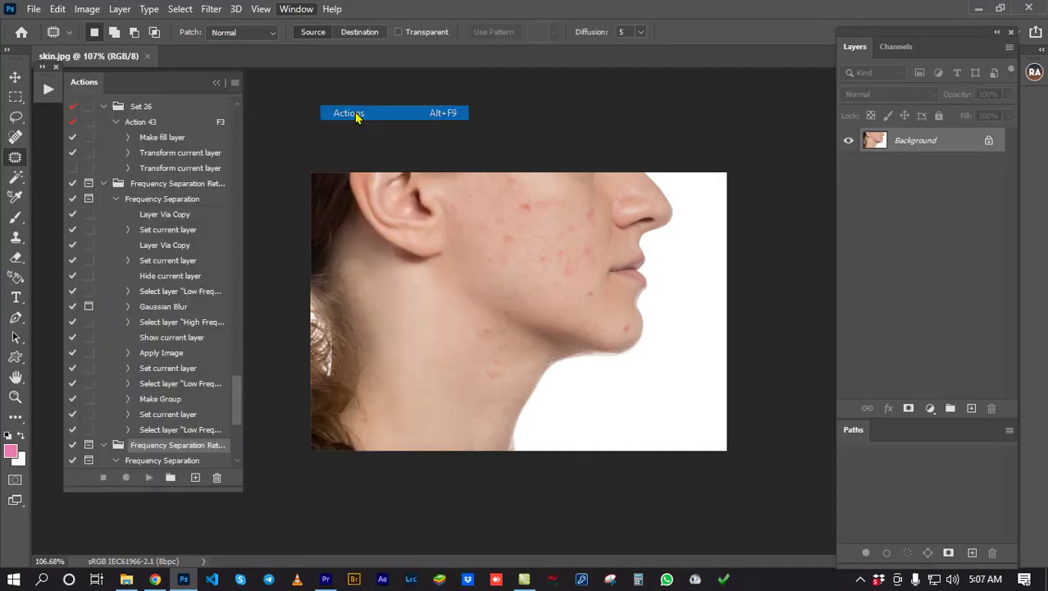
drag(146, 88, 88, 70)
scroll(132, 270, down, 3)
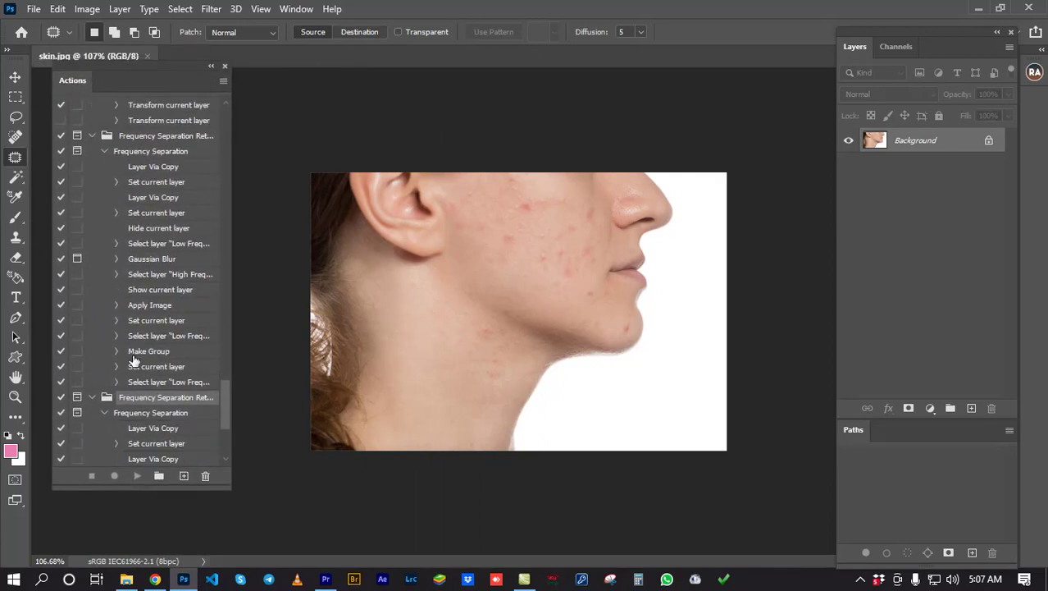
scroll(158, 386, down, 1)
drag(227, 485, 303, 519)
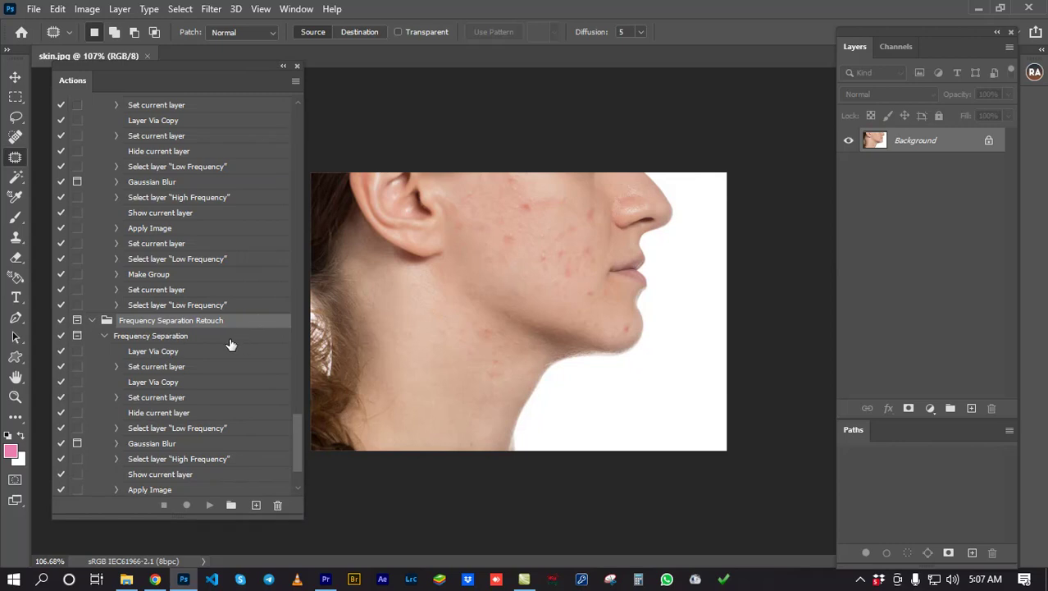
click(161, 338)
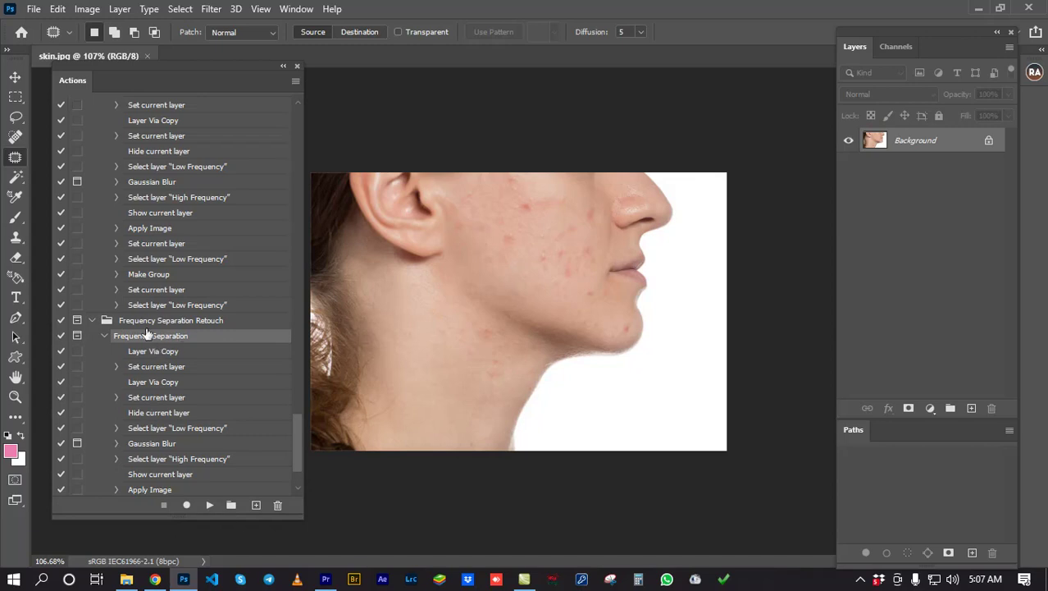
Play the Frequency Separation action from the Frequency Separation Retouch set on skin.jpg with a Gaussian Blur radius of 10 pixels.
scroll(170, 343, down, 1)
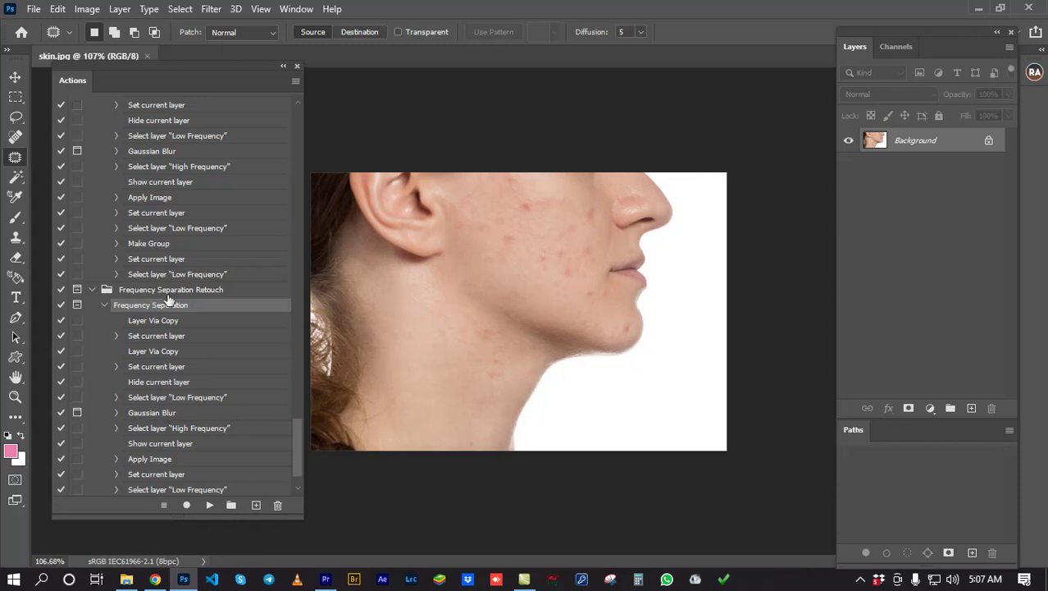
click(150, 322)
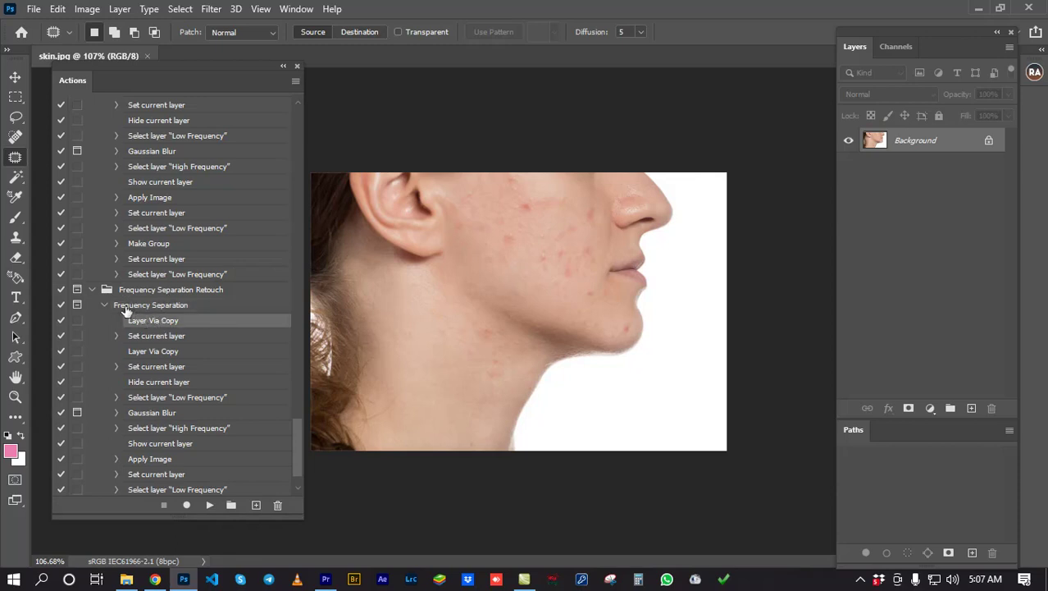
click(140, 307)
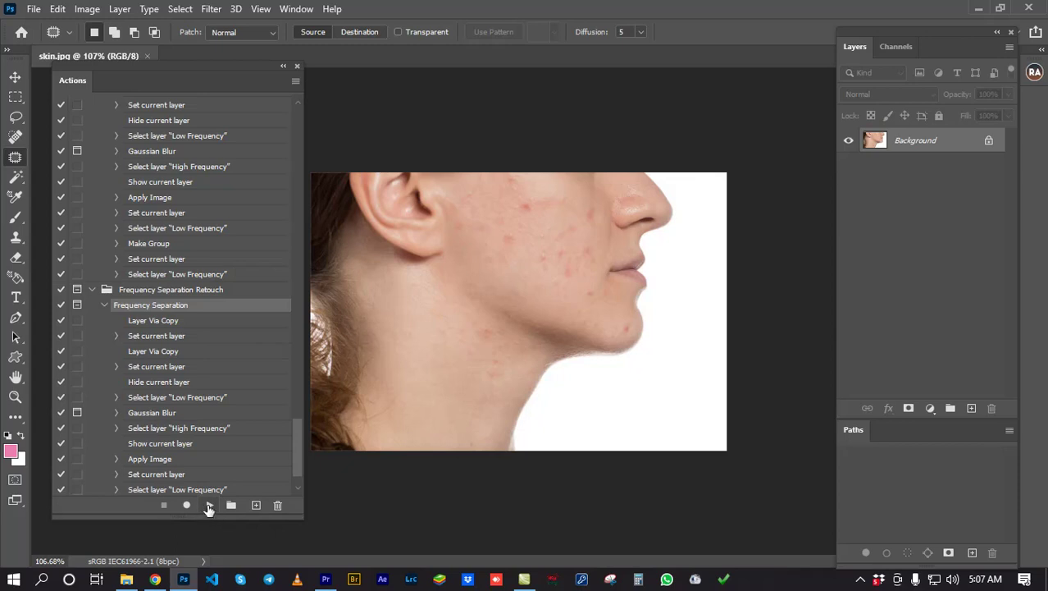
click(209, 505)
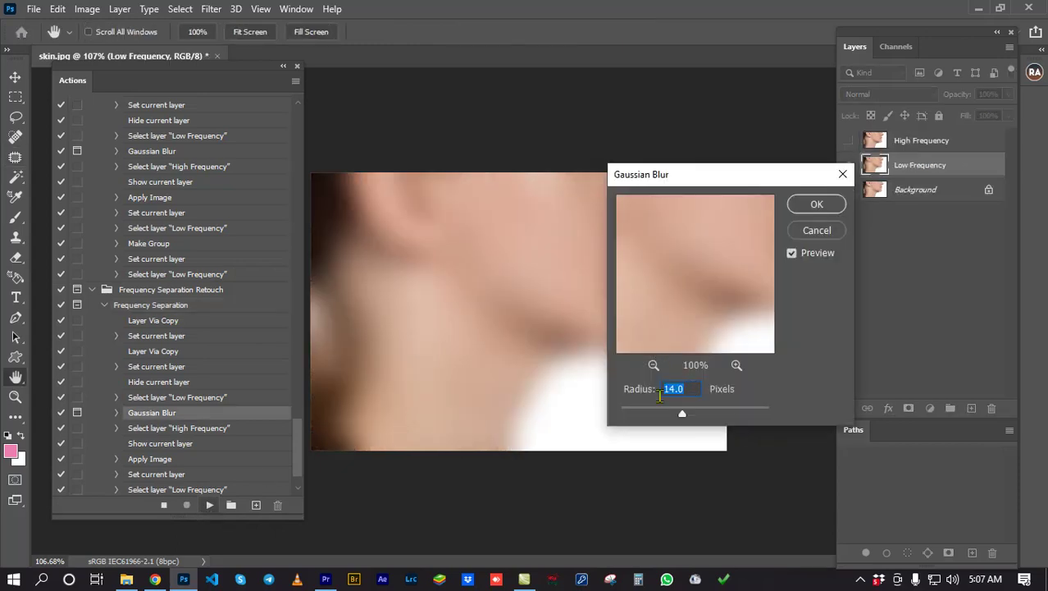
text(10)
key(Return)
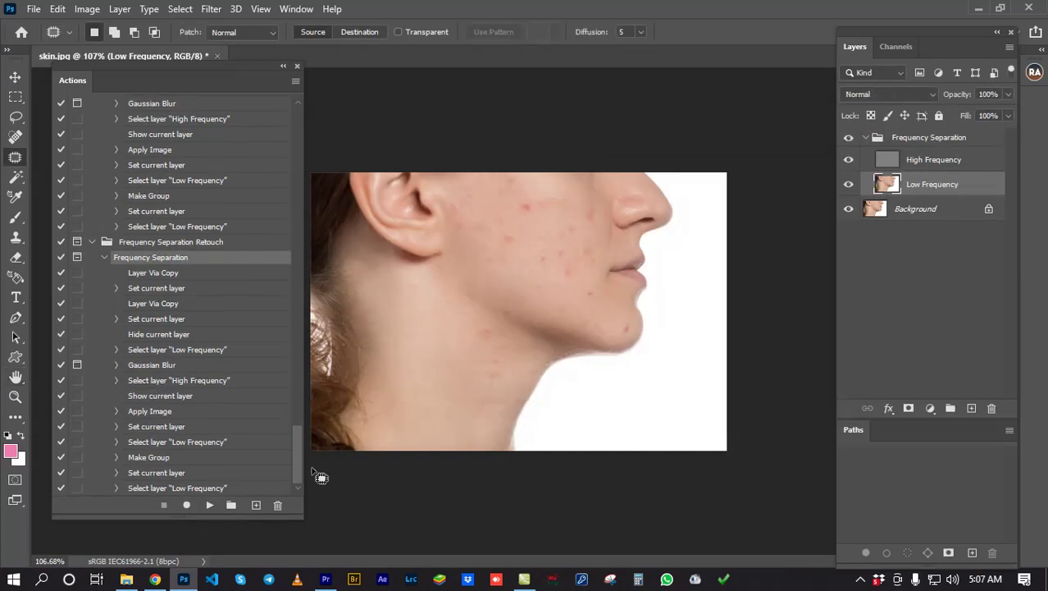
Narrow the Actions panel and collapse it to an icon to clear the view of the skin photo.
drag(300, 515, 252, 513)
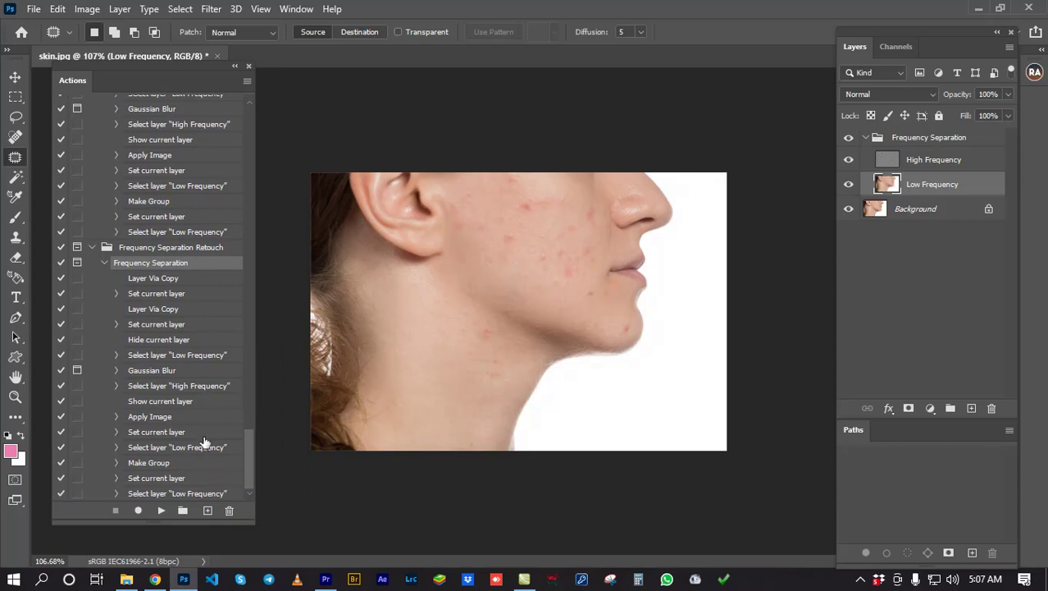
click(235, 68)
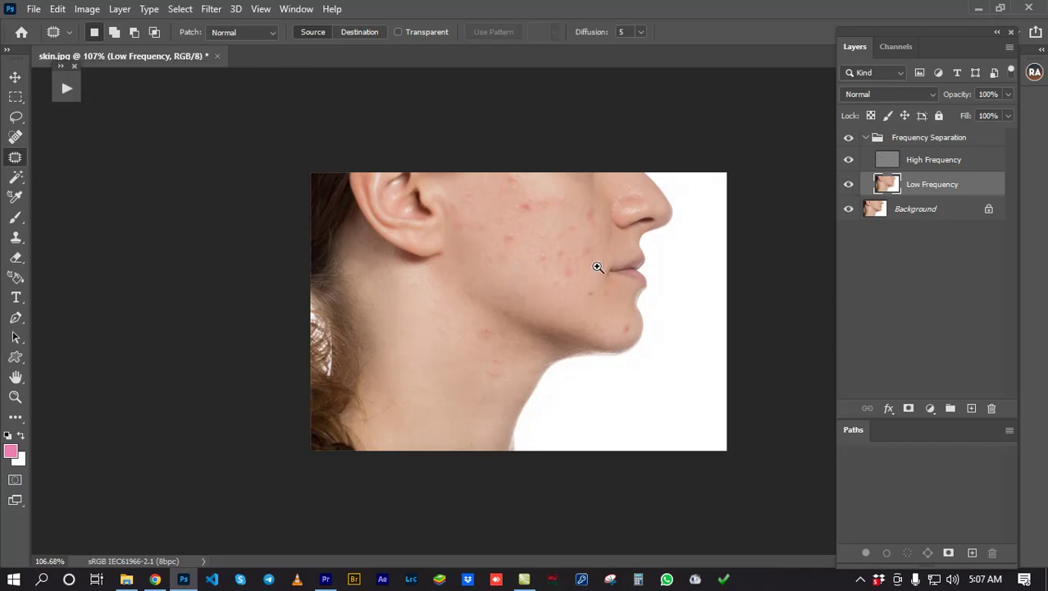
key(ctrl+plus)
key(ctrl+0)
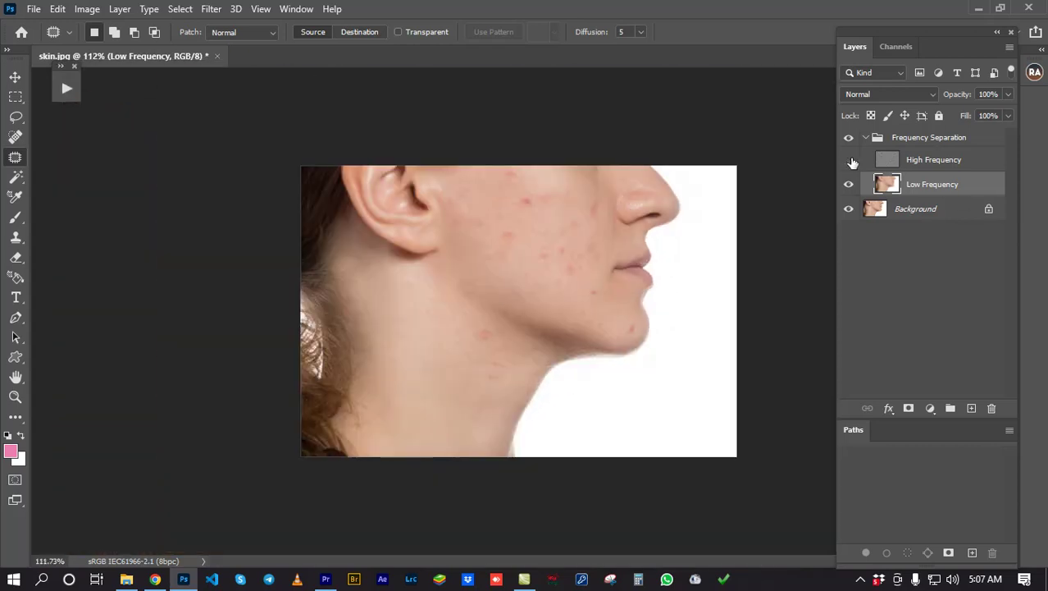
Hide and show the High Frequency layer to check its texture, and make it the active layer.
click(850, 161)
click(849, 160)
click(886, 164)
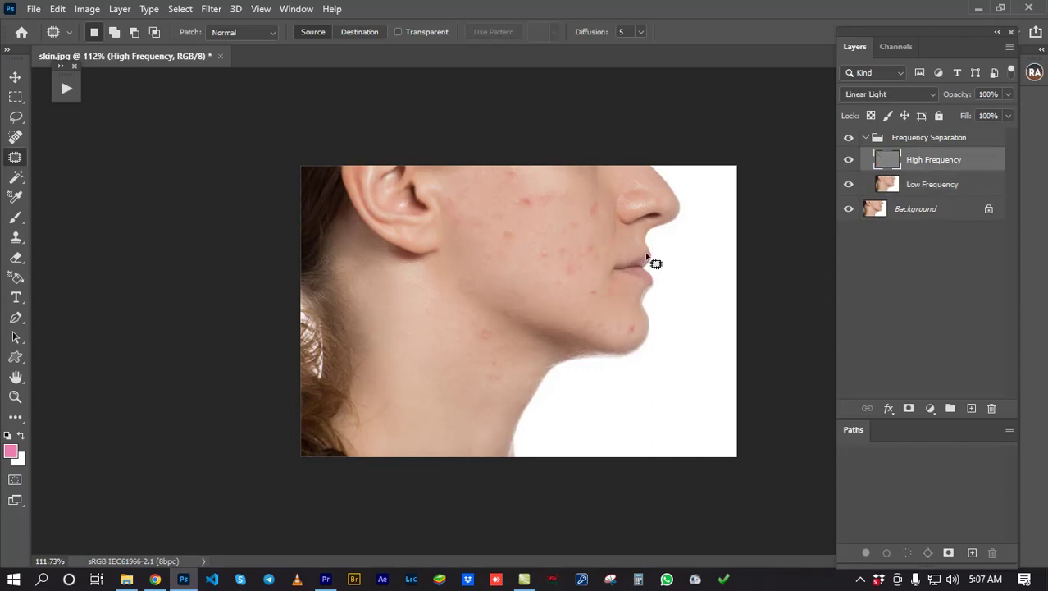
scroll(568, 302, up, 3)
scroll(493, 221, down, 3)
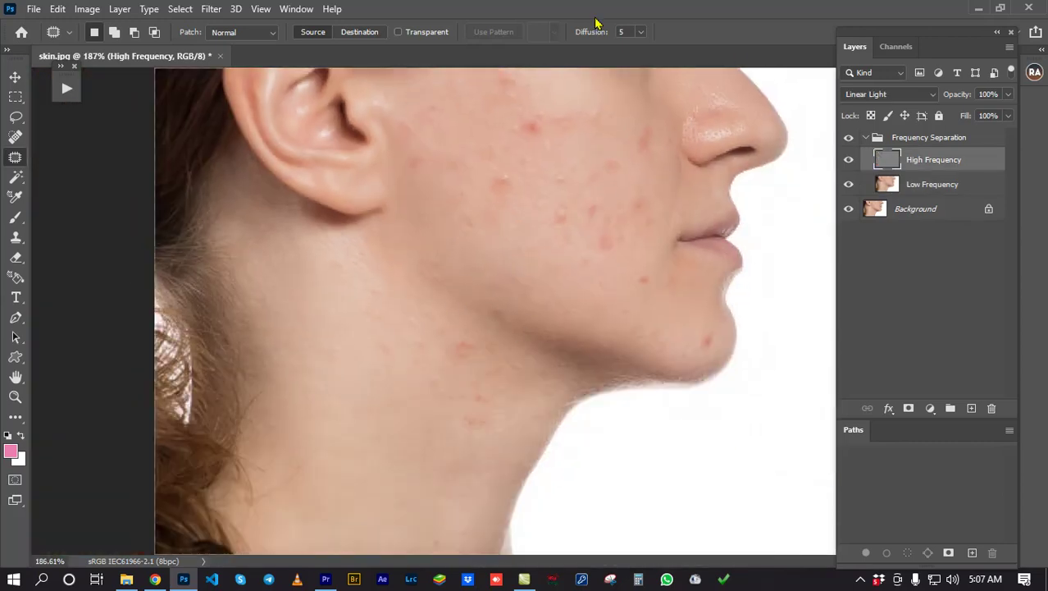
click(919, 188)
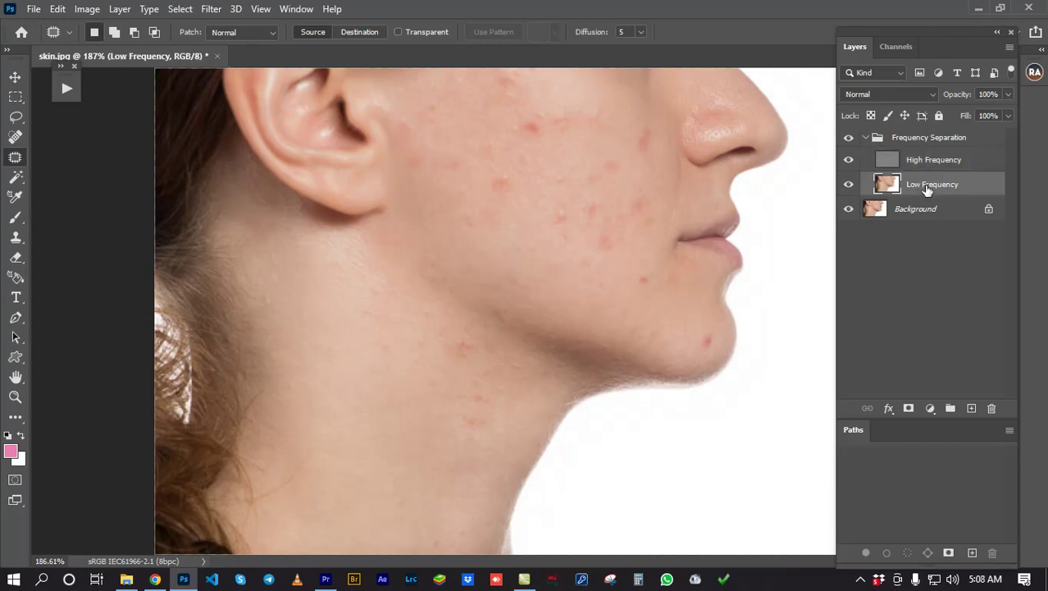
click(930, 164)
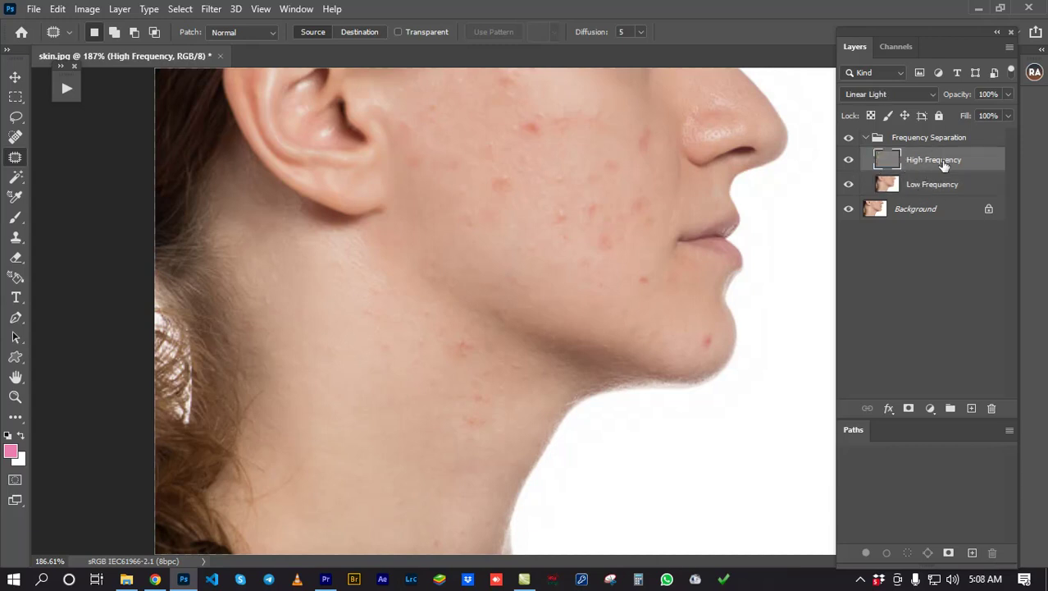
Patch the blemishes on the neck and on the cheek near the ear with clean skin, working on the High Frequency layer.
mouse_move(419, 270)
mouse_down()
mouse_move(437, 279)
mouse_move(464, 241)
mouse_up()
mouse_move(417, 217)
mouse_down()
mouse_move(318, 227)
mouse_move(373, 195)
mouse_up()
drag(362, 231, 362, 304)
key(ctrl+d)
mouse_move(432, 268)
mouse_down()
mouse_move(363, 255)
mouse_move(375, 252)
mouse_up()
drag(404, 289, 399, 353)
key(ctrl+d)
mouse_move(501, 291)
mouse_down()
mouse_move(433, 297)
mouse_move(425, 361)
mouse_up()
mouse_move(529, 353)
mouse_down()
mouse_move(548, 388)
mouse_move(483, 389)
mouse_move(463, 336)
mouse_move(509, 323)
mouse_move(577, 387)
mouse_move(503, 385)
mouse_up()
scroll(476, 400, up, 2)
click(452, 391)
mouse_move(468, 311)
mouse_down()
mouse_move(468, 379)
mouse_move(398, 269)
mouse_move(472, 321)
mouse_up()
click(421, 346)
mouse_move(456, 416)
mouse_down()
mouse_move(420, 432)
mouse_move(453, 414)
mouse_up()
mouse_move(361, 327)
mouse_down()
mouse_move(315, 290)
mouse_move(361, 325)
mouse_move(431, 347)
mouse_up()
click(432, 344)
drag(460, 299, 381, 438)
mouse_move(478, 277)
mouse_down()
mouse_move(486, 312)
mouse_move(436, 328)
mouse_move(457, 268)
mouse_move(328, 465)
mouse_up()
key(ctrl+d)
drag(409, 358, 415, 284)
mouse_move(468, 246)
mouse_down()
mouse_move(400, 219)
mouse_move(466, 246)
mouse_up()
drag(421, 238, 458, 272)
key(ctrl+d)
drag(505, 300, 505, 413)
mouse_move(452, 264)
mouse_down()
mouse_move(409, 321)
mouse_move(450, 265)
mouse_up()
drag(456, 305, 480, 319)
key(ctrl+d)
drag(435, 259, 452, 295)
mouse_move(402, 203)
mouse_down()
mouse_move(356, 265)
mouse_move(401, 202)
mouse_up()
drag(374, 240, 406, 251)
key(ctrl+d)
mouse_move(402, 179)
mouse_down()
mouse_move(431, 169)
mouse_move(353, 206)
mouse_move(406, 183)
mouse_up()
drag(417, 236, 425, 260)
key(ctrl+d)
mouse_move(340, 212)
mouse_down()
mouse_move(367, 348)
mouse_move(316, 316)
mouse_move(299, 253)
mouse_move(410, 277)
mouse_up()
key(ctrl+d)
scroll(361, 222, down, 2)
mouse_move(347, 185)
mouse_down()
mouse_move(334, 246)
mouse_move(297, 217)
mouse_move(328, 175)
mouse_move(357, 239)
mouse_up()
key(ctrl+d)
mouse_move(481, 186)
mouse_down()
mouse_move(459, 256)
mouse_move(435, 195)
mouse_up()
drag(433, 223, 416, 225)
key(ctrl+d)
mouse_move(518, 228)
mouse_down()
mouse_move(487, 299)
mouse_move(422, 231)
mouse_up()
drag(452, 267, 412, 271)
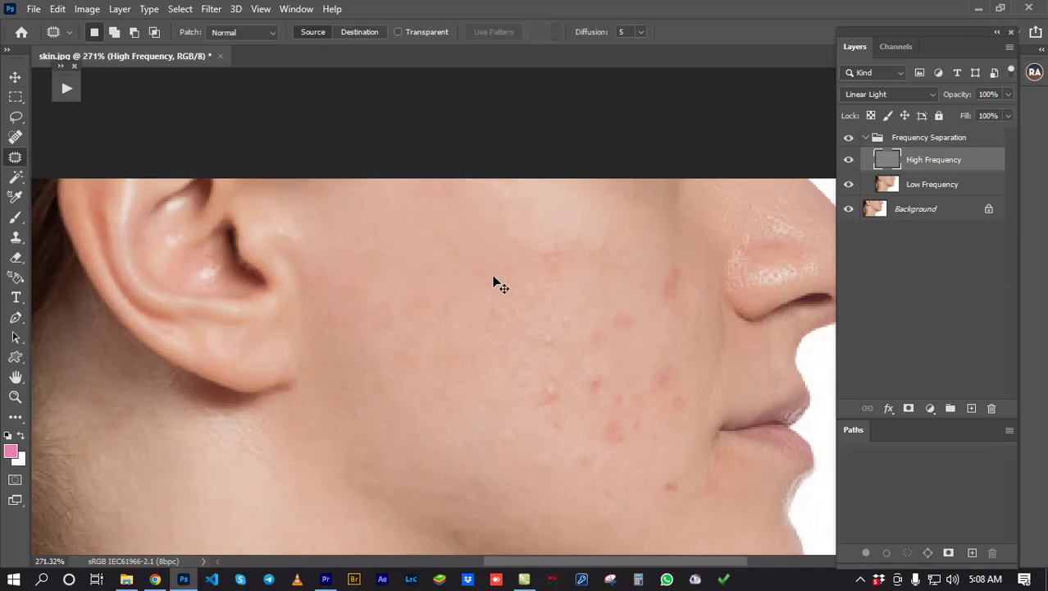
Patch the red spots on the front of the cheek, around the mouth and on the chin with clean skin texture.
key(ctrl+d)
scroll(533, 260, down, 2)
mouse_move(543, 233)
mouse_down()
mouse_move(521, 303)
mouse_move(541, 233)
mouse_up()
drag(520, 266, 471, 256)
key(ctrl+d)
mouse_move(578, 239)
mouse_down()
mouse_move(568, 284)
mouse_move(582, 238)
mouse_up()
drag(566, 254, 479, 250)
key(ctrl+d)
mouse_move(634, 256)
mouse_down()
mouse_move(615, 339)
mouse_move(630, 253)
mouse_up()
drag(594, 269, 460, 248)
key(ctrl+d)
mouse_move(560, 288)
mouse_down()
mouse_move(491, 276)
mouse_move(517, 280)
mouse_up()
drag(503, 300, 480, 248)
key(ctrl+d)
mouse_move(607, 302)
mouse_down()
mouse_move(578, 401)
mouse_move(525, 304)
mouse_up()
key(ctrl+d)
mouse_move(656, 332)
mouse_down()
mouse_move(608, 438)
mouse_move(566, 345)
mouse_move(644, 404)
mouse_up()
key(ctrl+d)
scroll(656, 443, up, 1)
drag(653, 478, 568, 389)
drag(573, 429, 517, 280)
key(ctrl+d)
mouse_move(543, 329)
mouse_down()
mouse_move(482, 305)
mouse_move(537, 322)
mouse_up()
drag(484, 353, 440, 282)
key(ctrl+d)
mouse_move(714, 420)
mouse_down()
mouse_move(745, 453)
mouse_move(615, 433)
mouse_move(644, 428)
mouse_move(510, 344)
mouse_move(503, 304)
mouse_up()
key(ctrl+d)
key(ctrl+d)
drag(481, 326, 505, 209)
drag(422, 297, 378, 366)
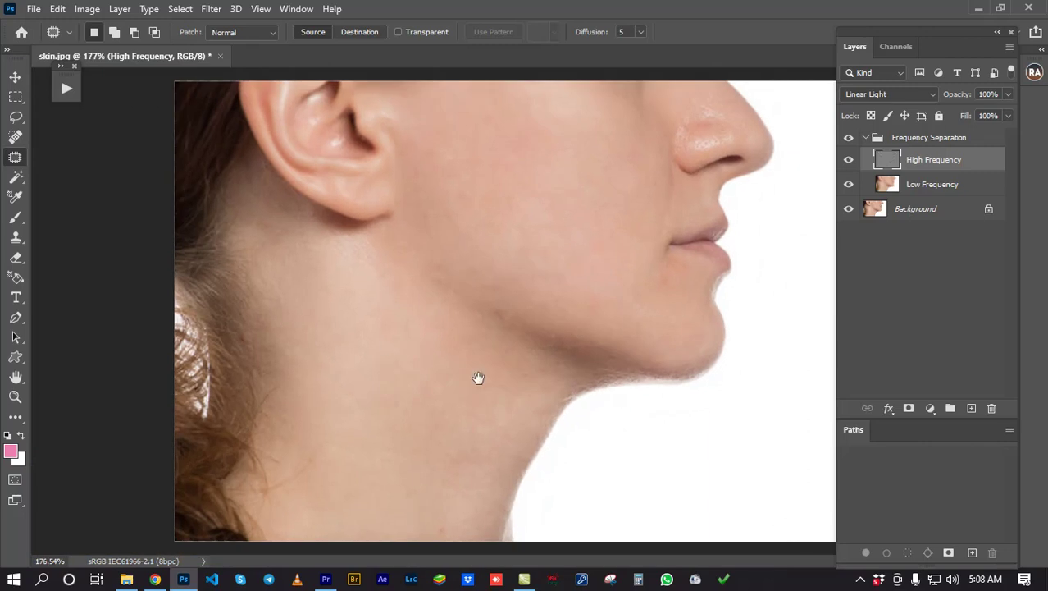
Patch the remaining small marks on the lower neck with nearby clean skin.
drag(390, 506, 420, 480)
drag(465, 428, 409, 401)
key(ctrl+d)
drag(362, 374, 370, 474)
drag(450, 354, 407, 391)
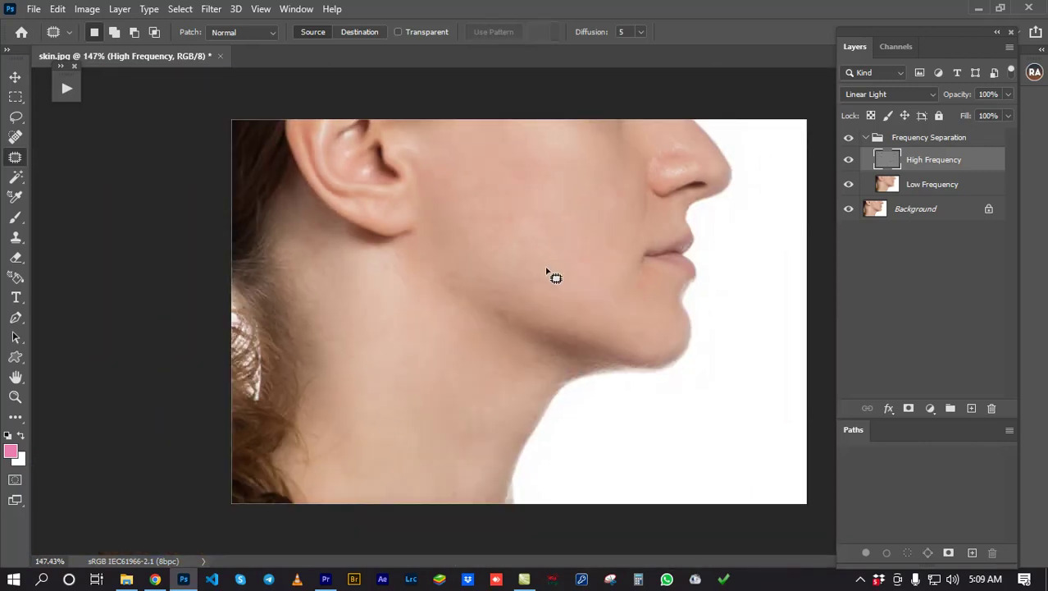
Compare the skin before and after the retouch at several zoom levels by repeatedly hiding and showing the Frequency Separation group.
click(848, 137)
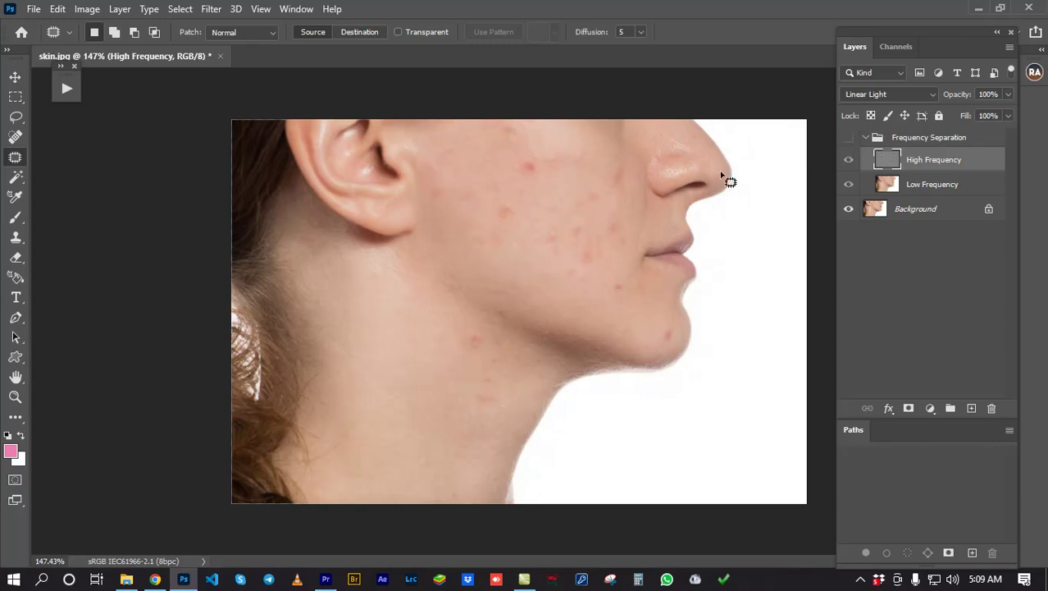
scroll(549, 211, up, 1)
click(849, 138)
click(849, 138)
scroll(687, 186, up, 1)
click(848, 138)
click(848, 138)
click(848, 138)
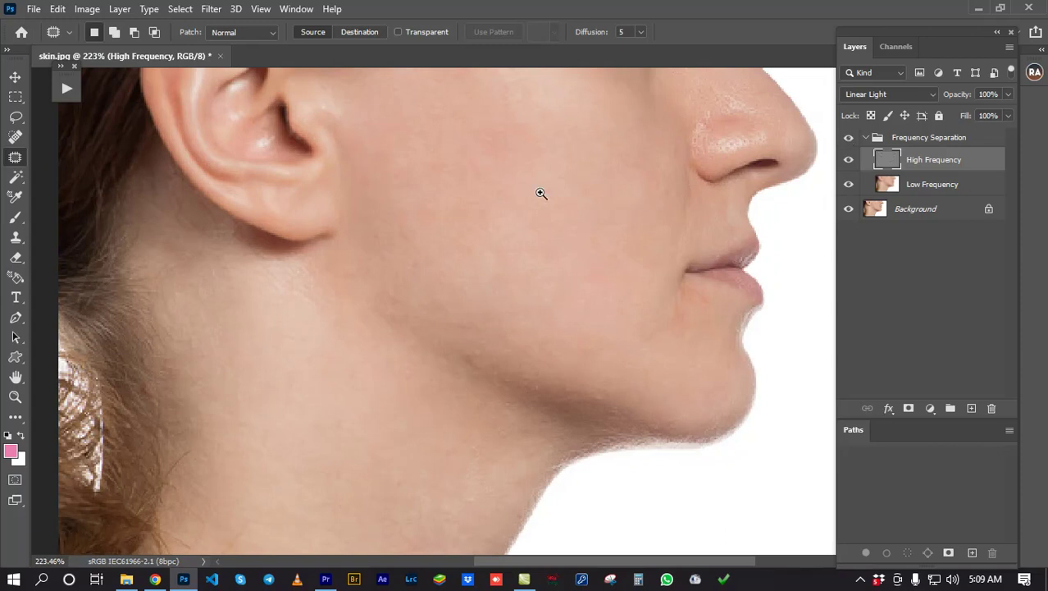
scroll(615, 197, up, 3)
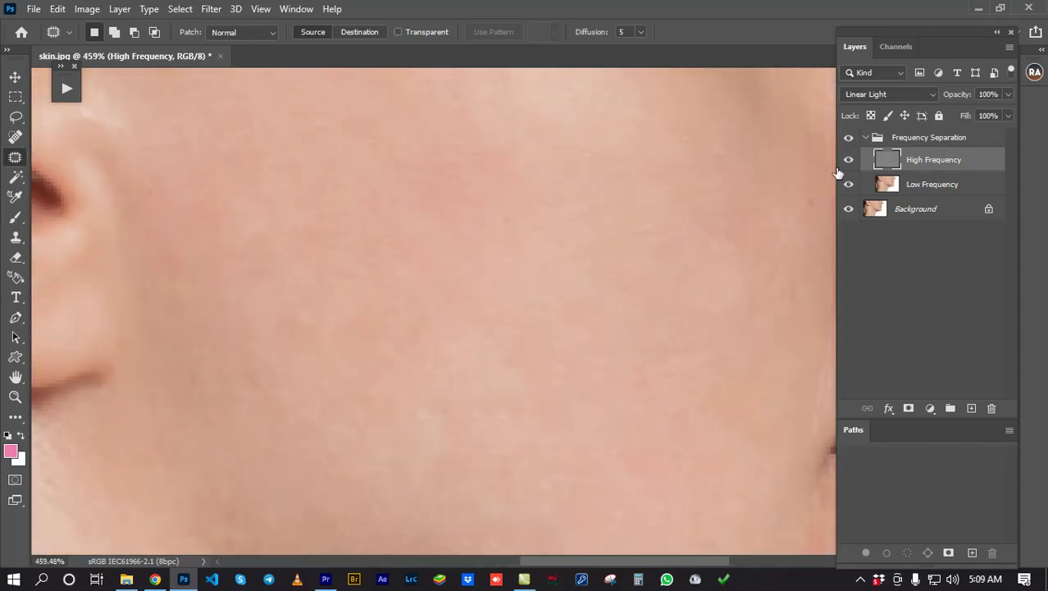
click(849, 138)
click(849, 138)
scroll(472, 319, down, 4)
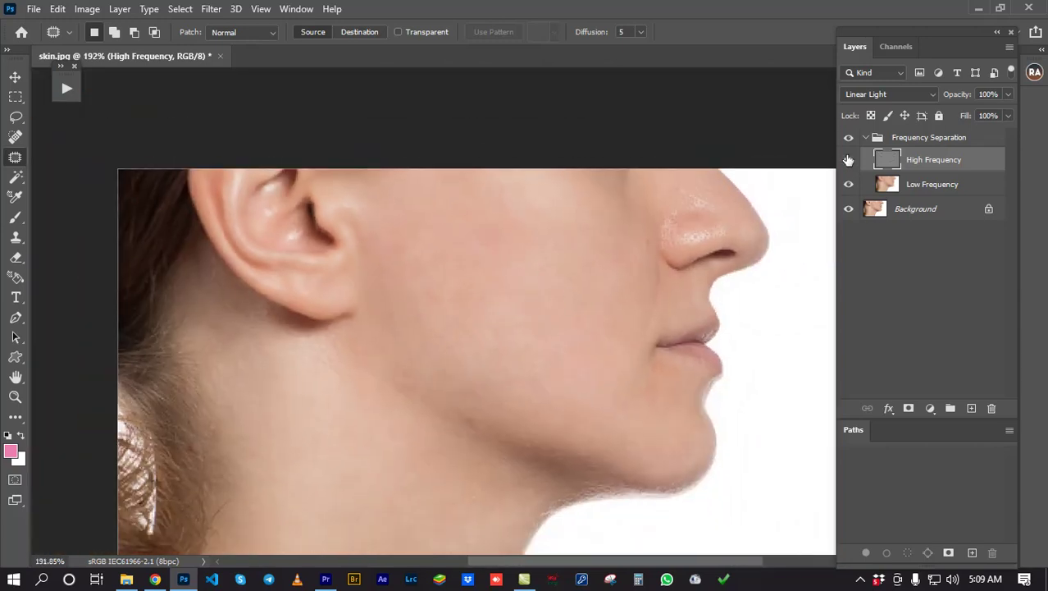
Select the Frequency Separation group, check the part-24 frequency retouch folder in File Explorer, and return to Photoshop.
click(897, 139)
scroll(514, 321, down, 2)
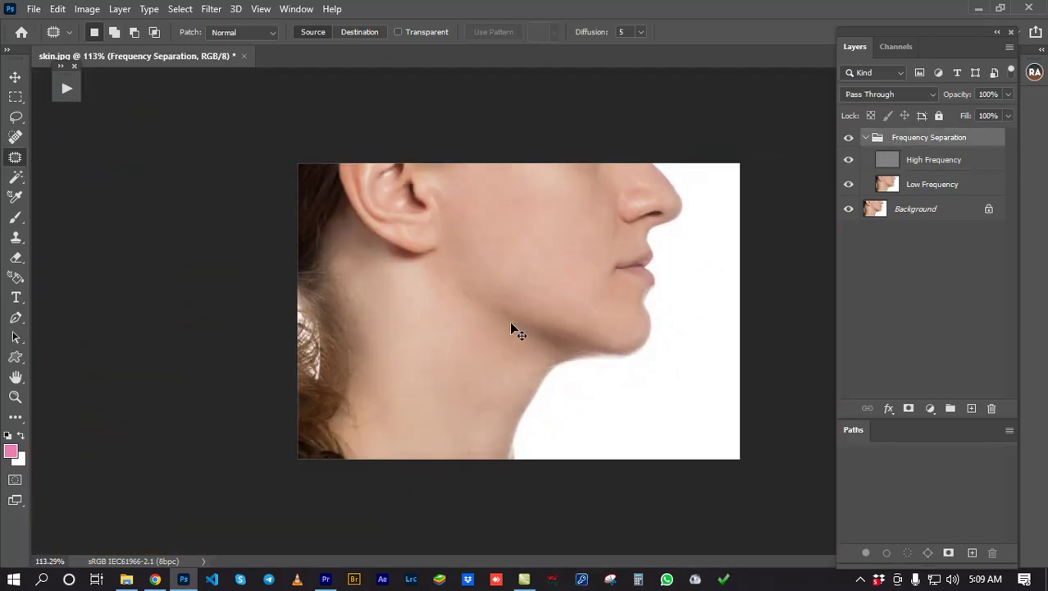
scroll(510, 328, up, 2)
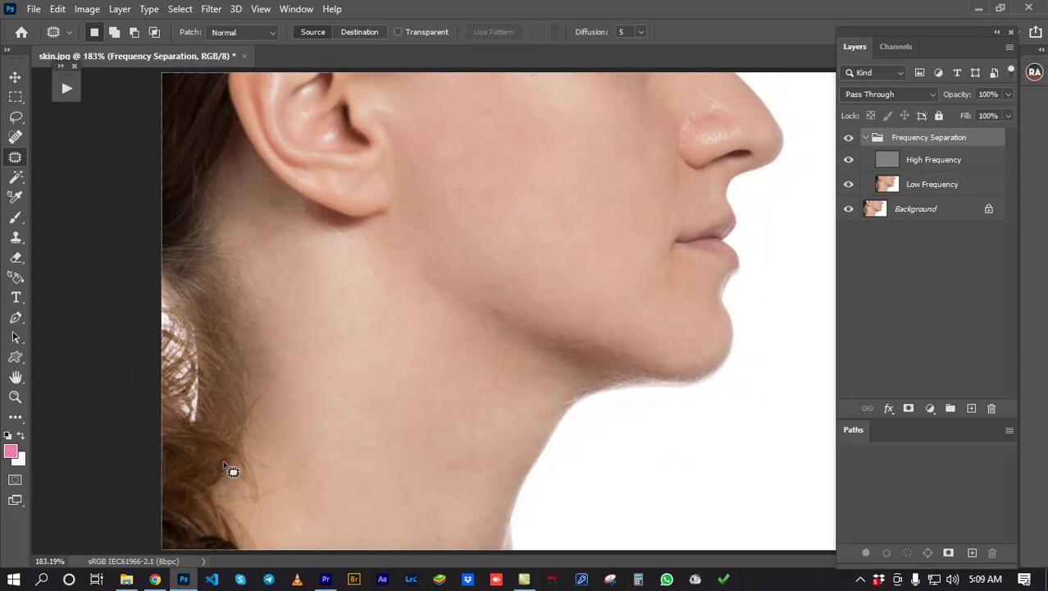
click(126, 579)
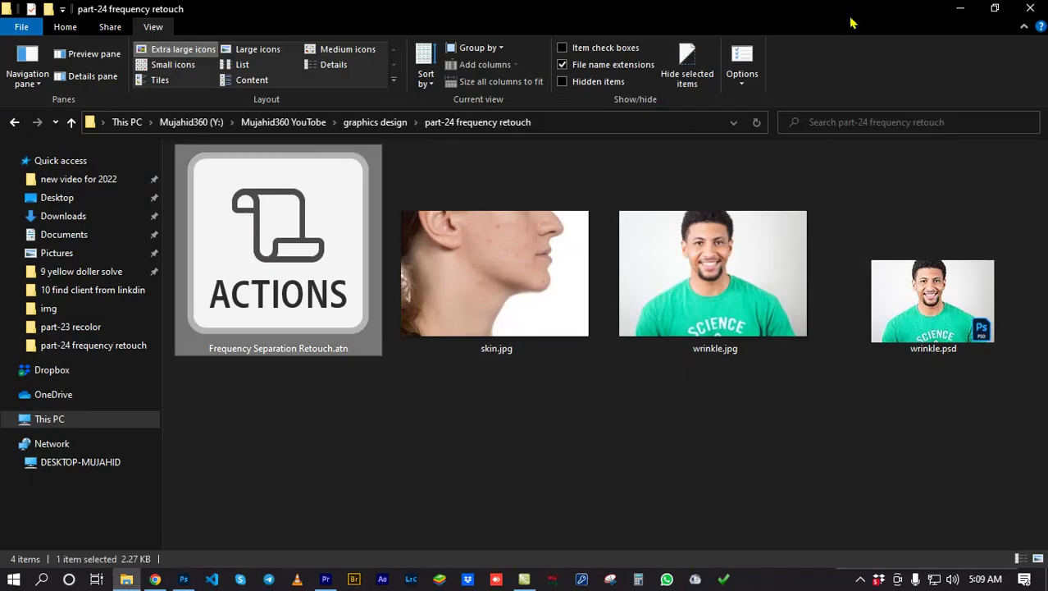
click(961, 9)
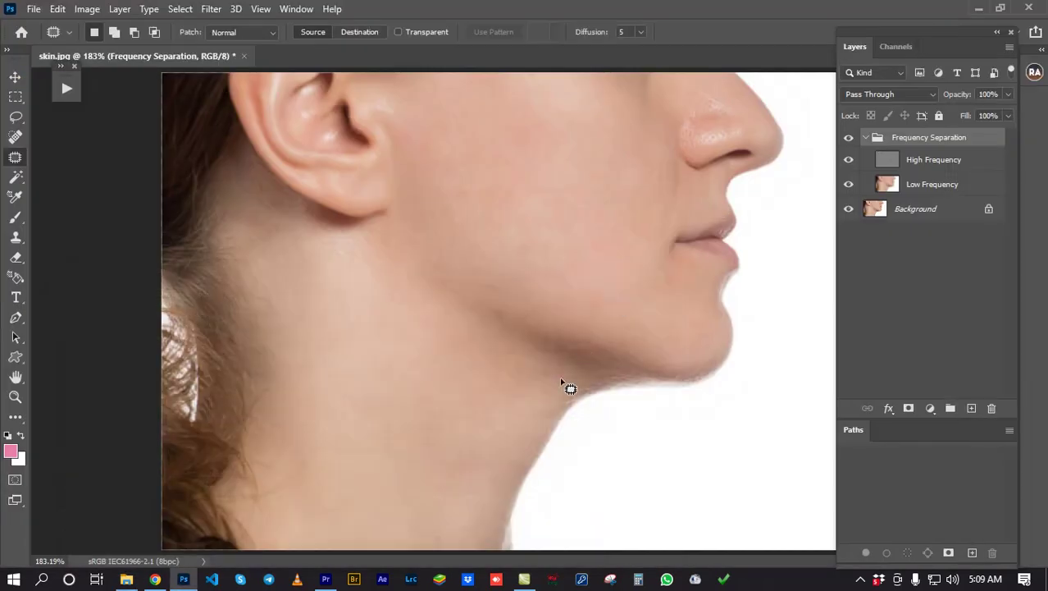